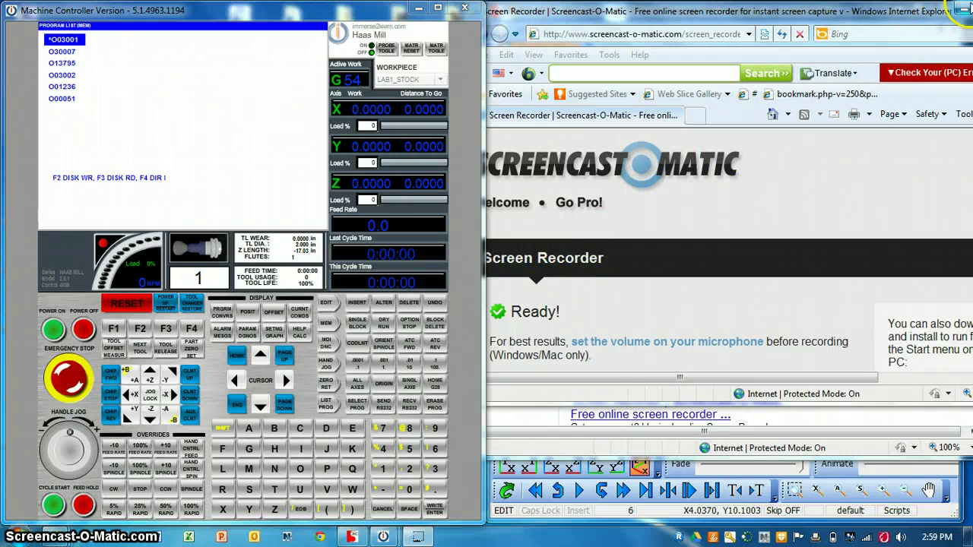
Close the recorder page, place NCPlot's Absolute Inti.nc beside the Haas simulator, and widen the code pane
{"action": "left_click", "coordinate": [960, 9]}
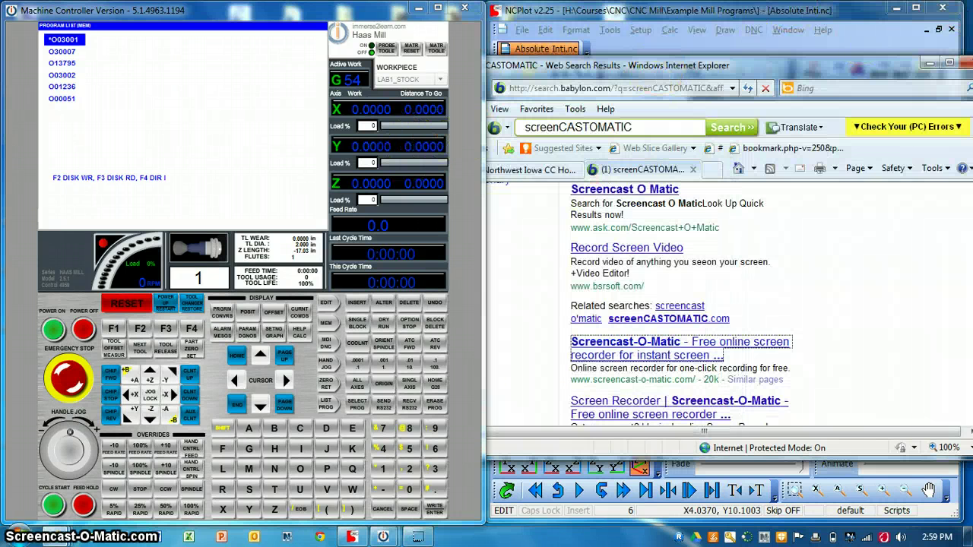
{"action": "left_click", "coordinate": [897, 9]}
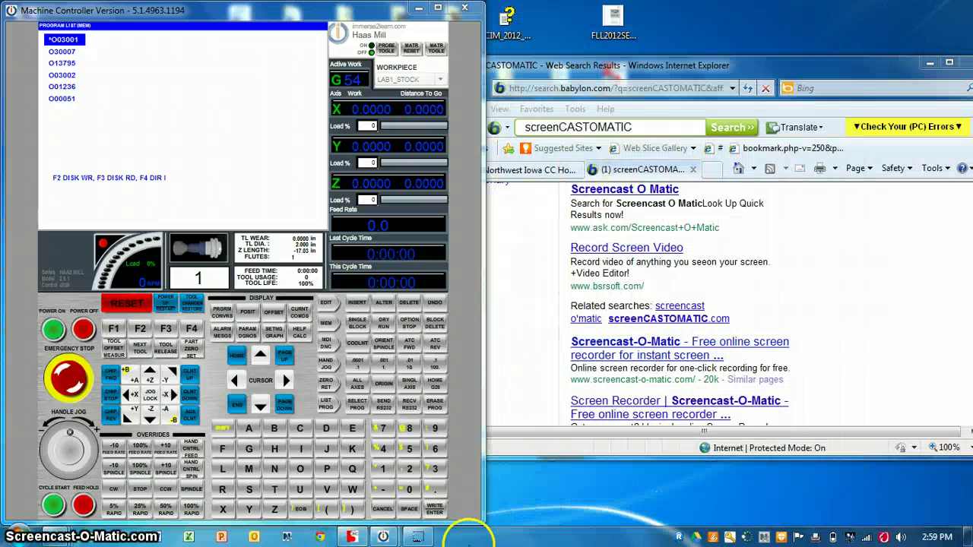
{"action": "left_click", "coordinate": [354, 537]}
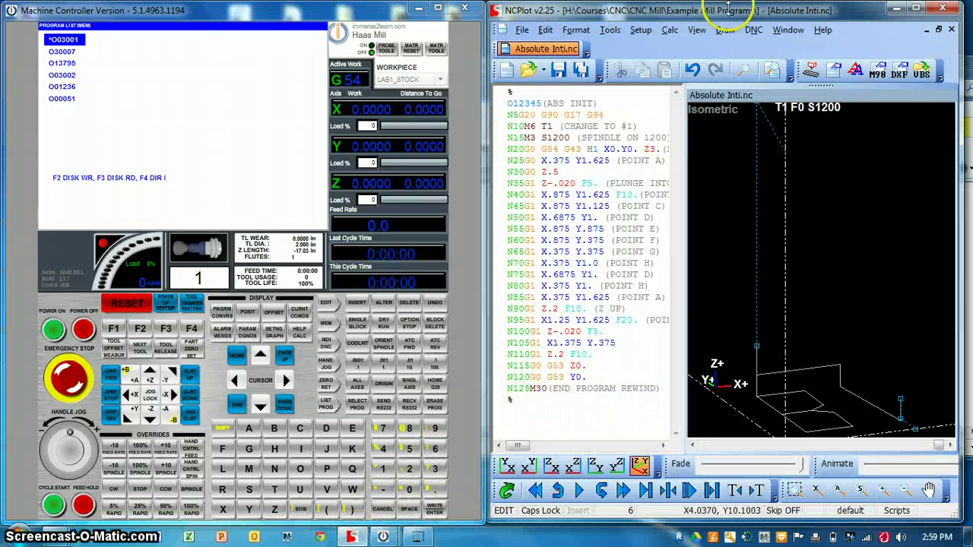
{"action": "mouse_move", "coordinate": [846, 15]}
{"action": "left_mouse_down"}
{"action": "mouse_move", "coordinate": [837, 13]}
{"action": "mouse_move", "coordinate": [847, 14]}
{"action": "left_mouse_up"}
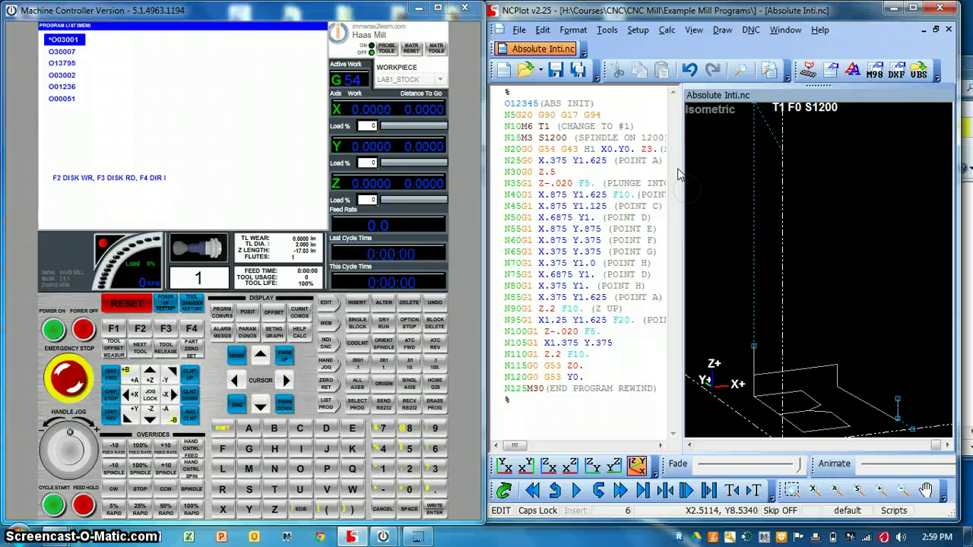
{"action": "left_click_drag", "start_coordinate": [680, 164], "coordinate": [701, 166]}
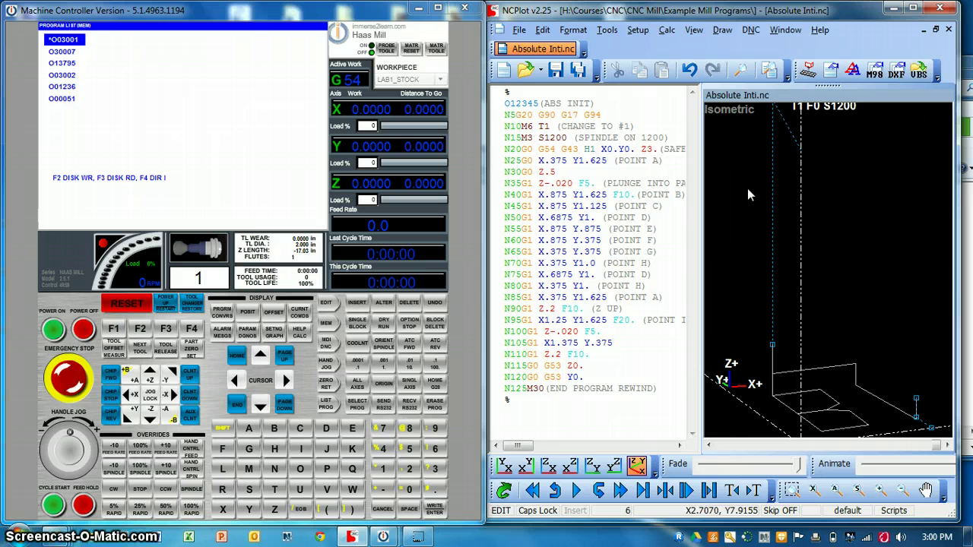
Zoom the backplot and choose DNC > Comm Setup
{"action": "scroll", "coordinate": [746, 250], "scroll_direction": "down", "scroll_amount": 3}
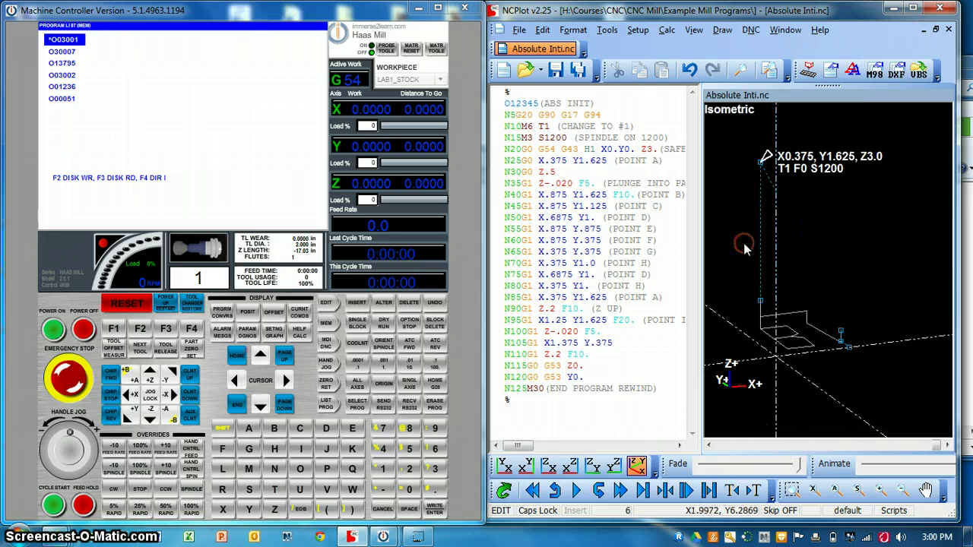
{"action": "scroll", "coordinate": [745, 250], "scroll_direction": "up", "scroll_amount": 2}
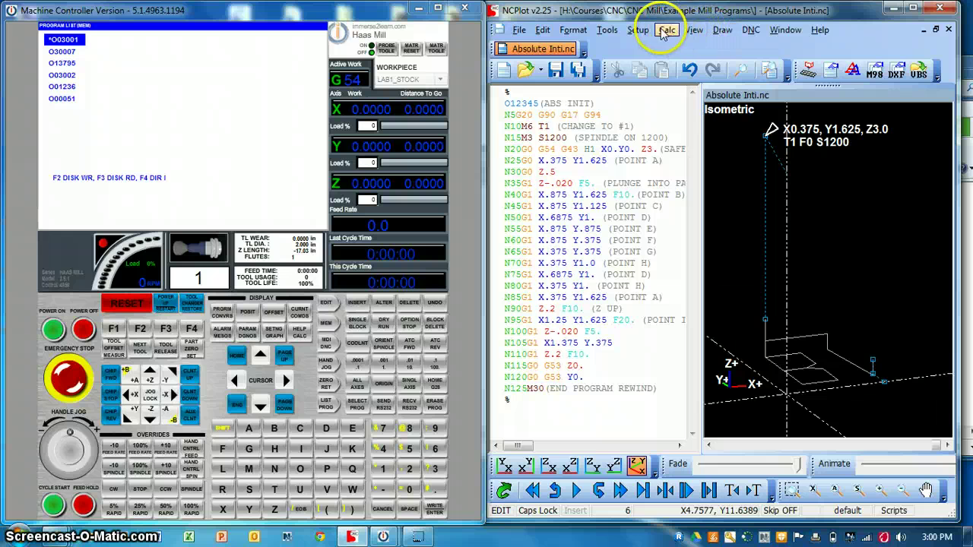
{"action": "left_click", "coordinate": [751, 31]}
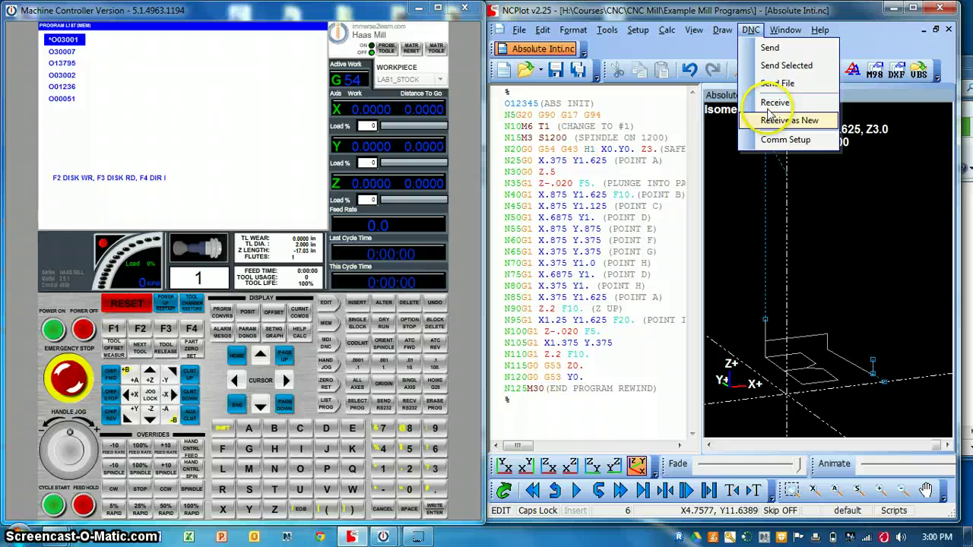
{"action": "left_click", "coordinate": [768, 142]}
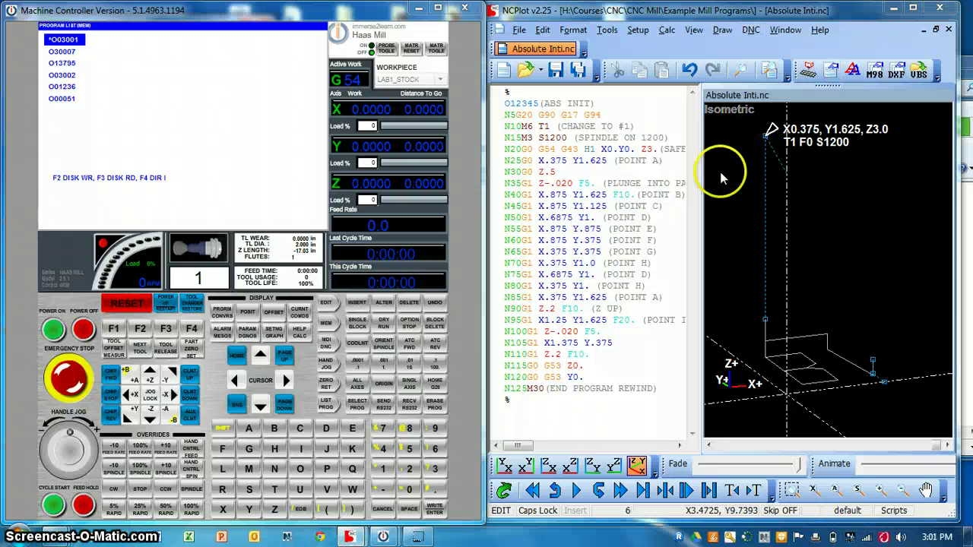
Rearrange the windows and minimize NCPlot to reveal the RS232 Communications Setup
{"action": "left_click_drag", "start_coordinate": [717, 170], "coordinate": [711, 219]}
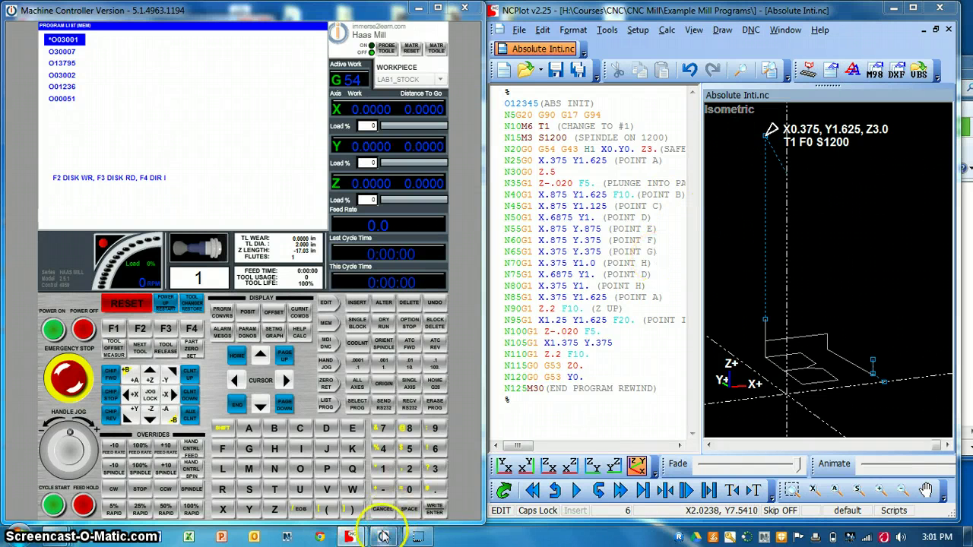
{"action": "left_click_drag", "start_coordinate": [718, 10], "coordinate": [972, 60]}
{"action": "left_click", "coordinate": [939, 65]}
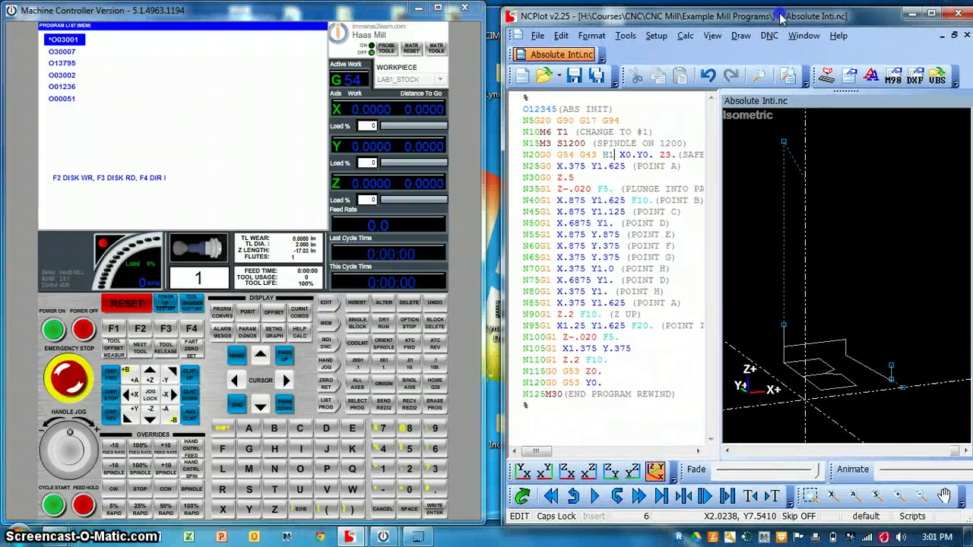
{"action": "left_click", "coordinate": [415, 480]}
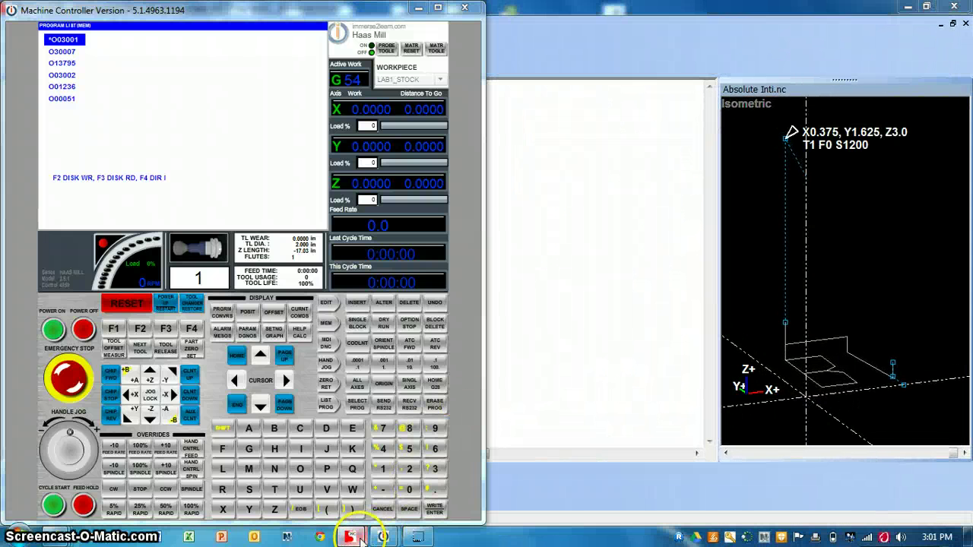
{"action": "mouse_move", "coordinate": [356, 537]}
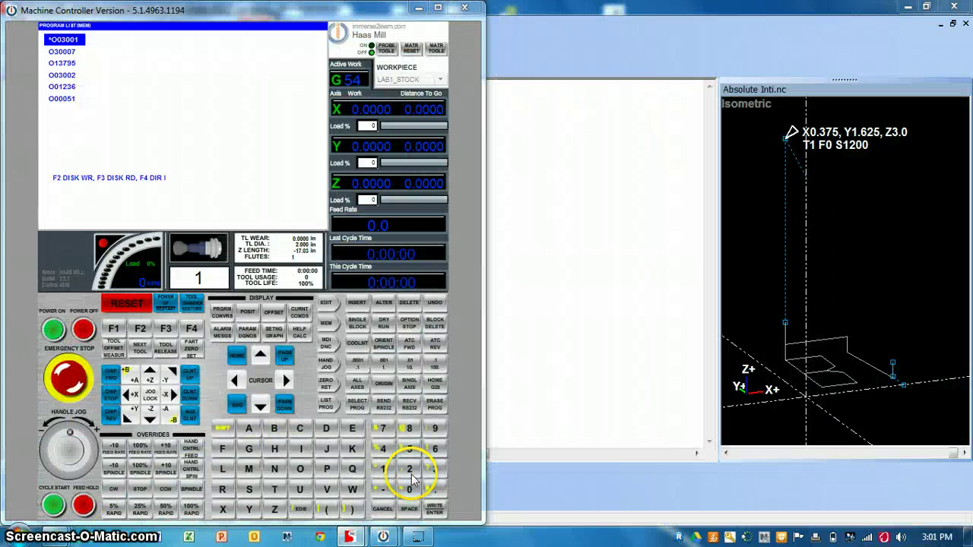
{"action": "left_click", "coordinate": [908, 7]}
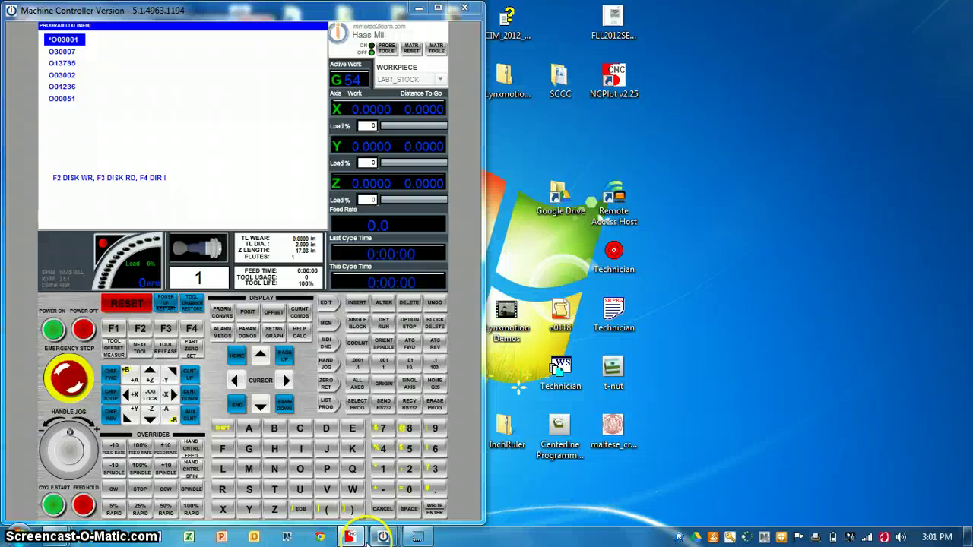
{"action": "mouse_move", "coordinate": [352, 537]}
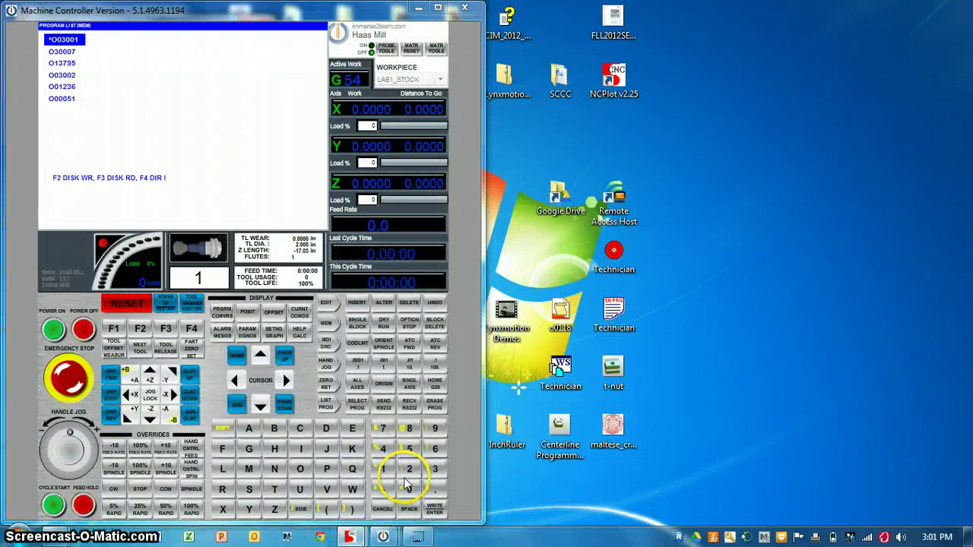
Move the RS232 Communications Setup window to the upper right and browse the saved configurations
{"action": "left_click", "coordinate": [418, 10]}
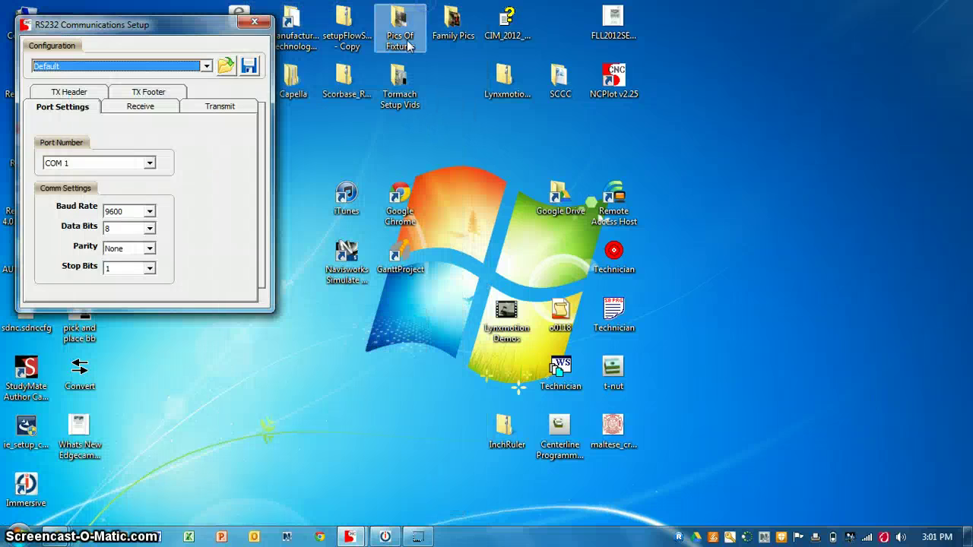
{"action": "left_click_drag", "start_coordinate": [205, 28], "coordinate": [808, 16]}
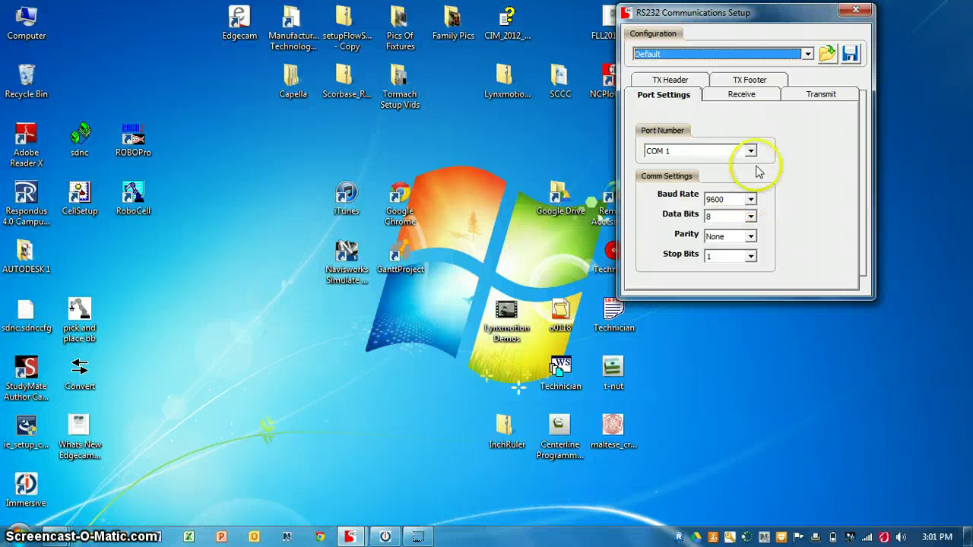
{"action": "left_click", "coordinate": [807, 55]}
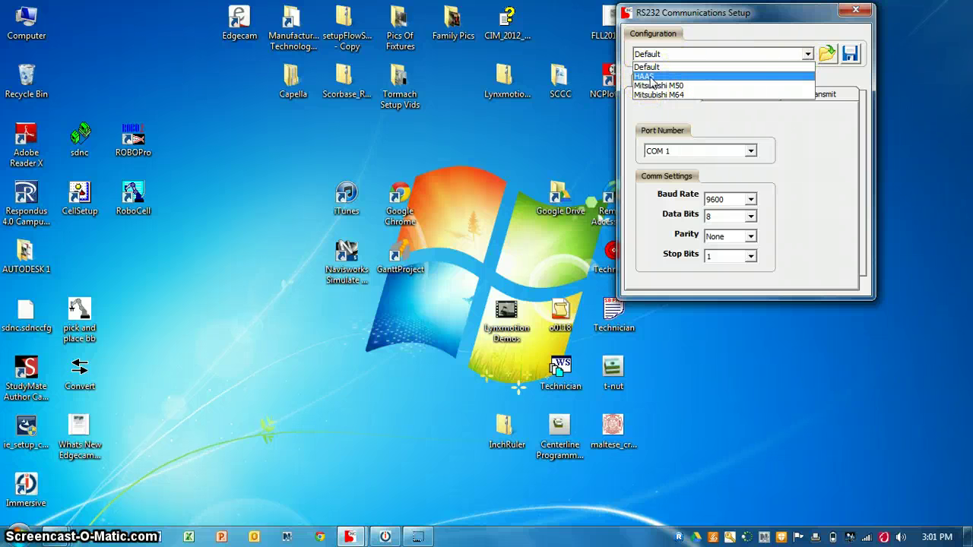
{"action": "left_click", "coordinate": [817, 141]}
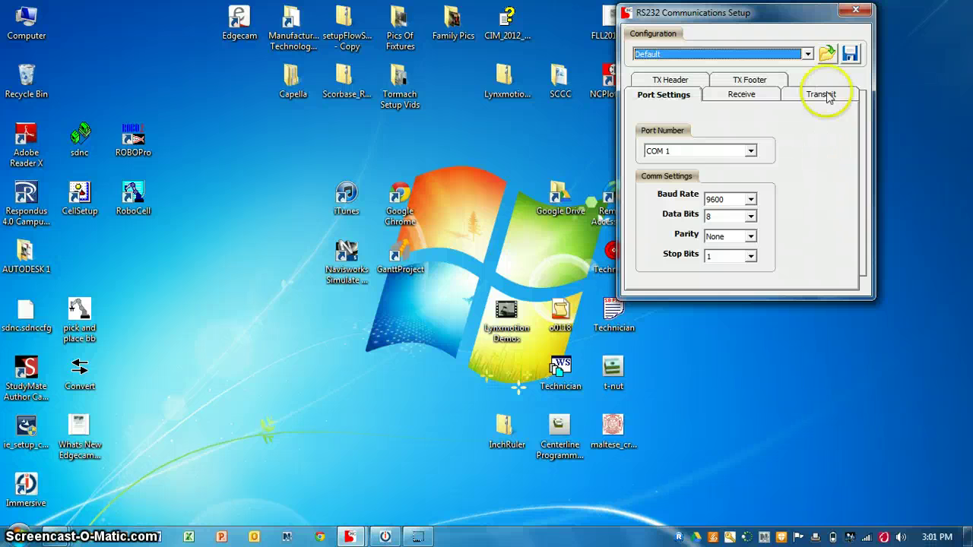
{"action": "left_click", "coordinate": [827, 53]}
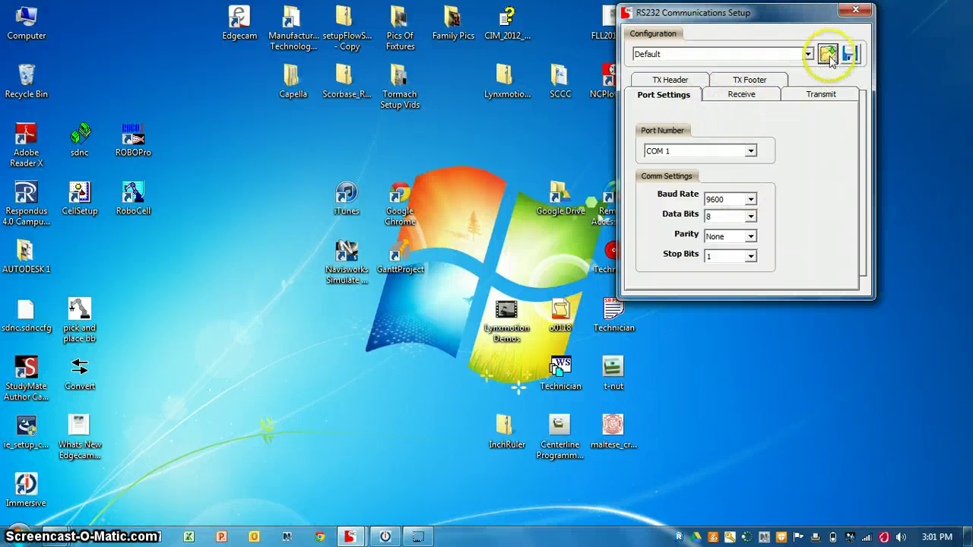
Select the HAAS configuration and review its Receive, Port Settings and Transmit tabs
{"action": "left_click", "coordinate": [809, 54]}
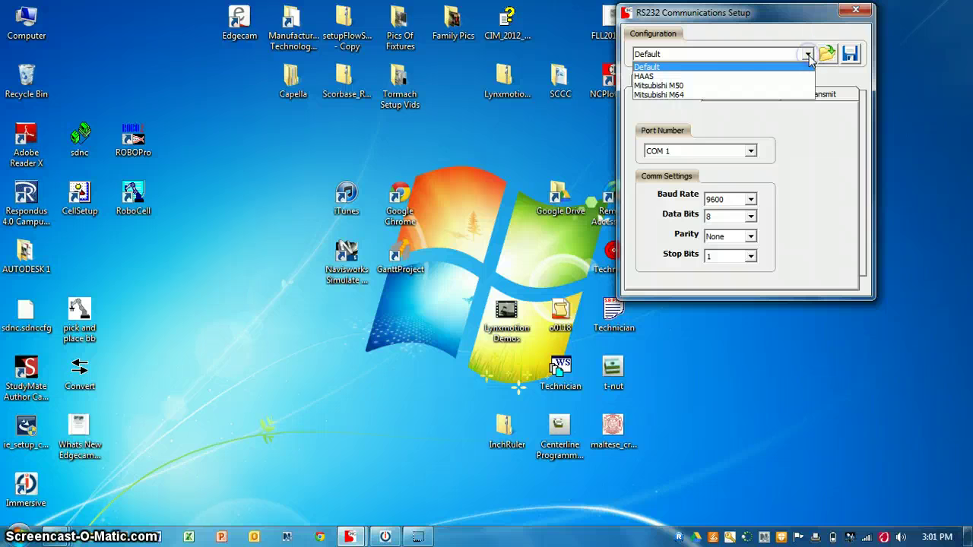
{"action": "left_click", "coordinate": [759, 76]}
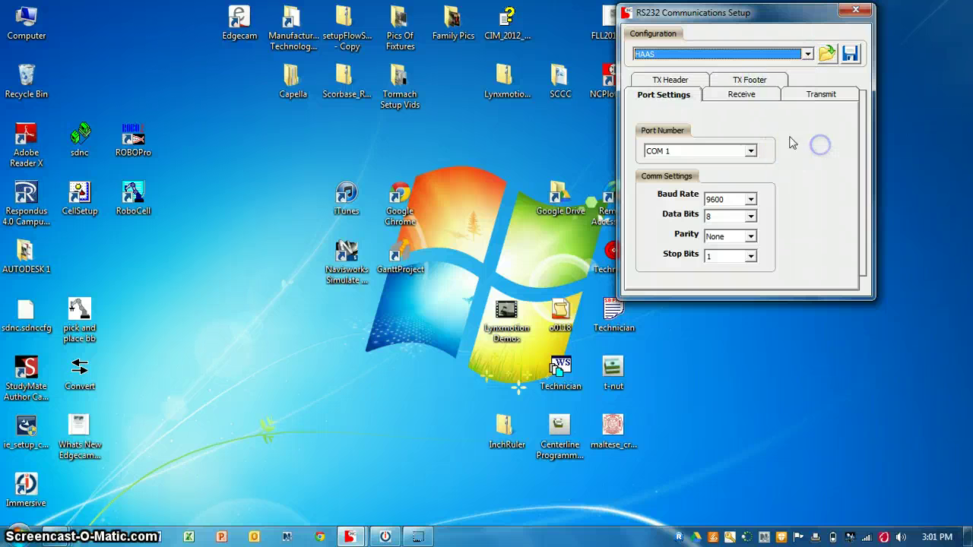
{"action": "left_click", "coordinate": [693, 80]}
{"action": "left_click", "coordinate": [729, 79]}
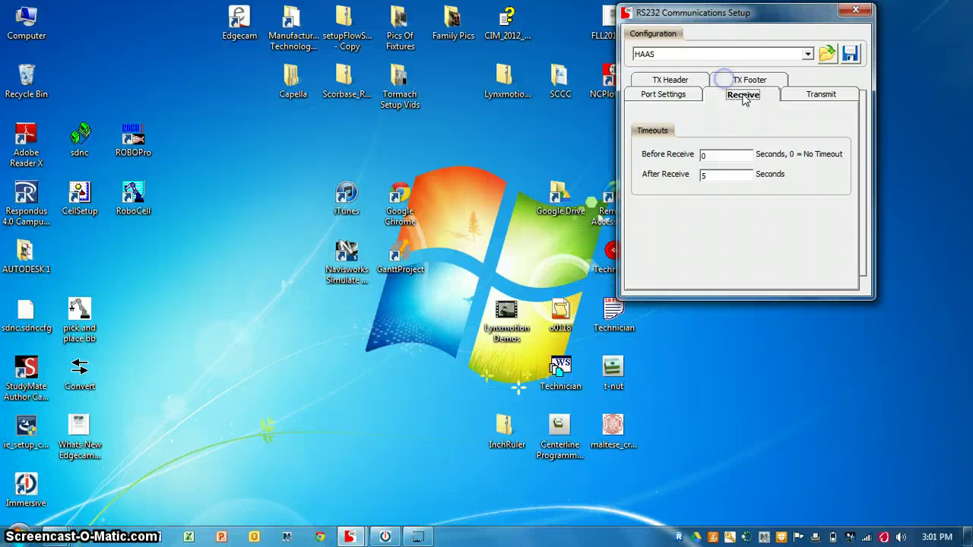
{"action": "left_click", "coordinate": [815, 98]}
{"action": "left_click", "coordinate": [665, 95]}
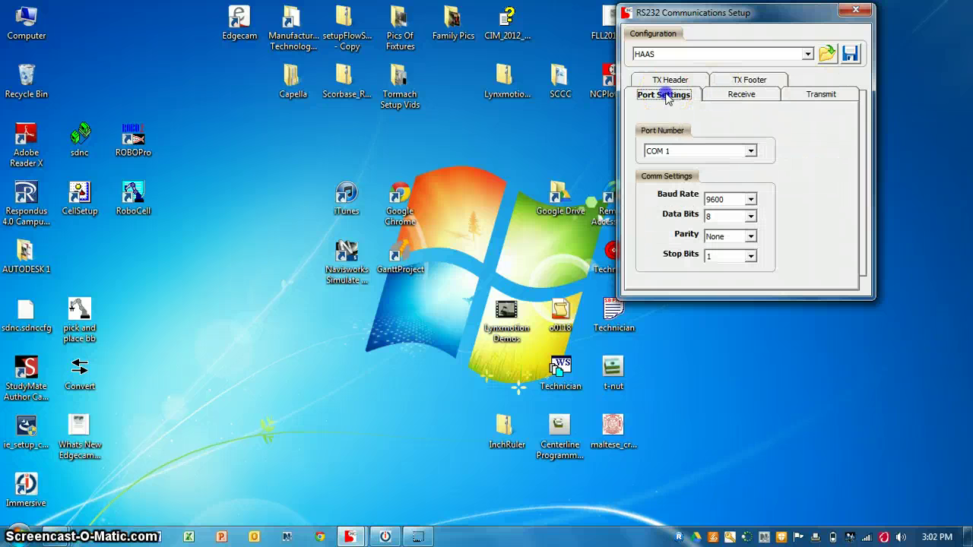
{"action": "left_click", "coordinate": [667, 80]}
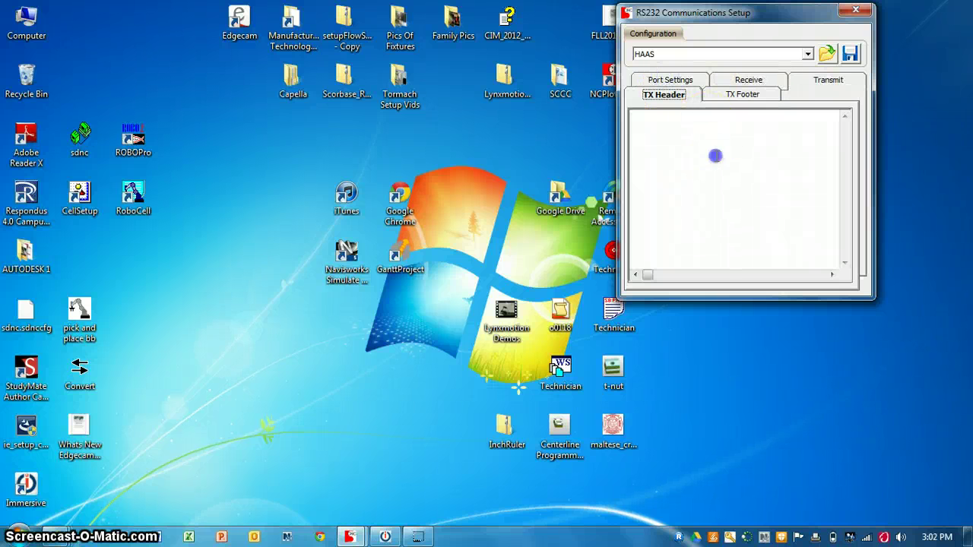
Load the HAAS comm setup: COM 1, 9600 baud, 8 data bits, no parity, 1 stop bit
{"action": "left_click", "coordinate": [807, 56]}
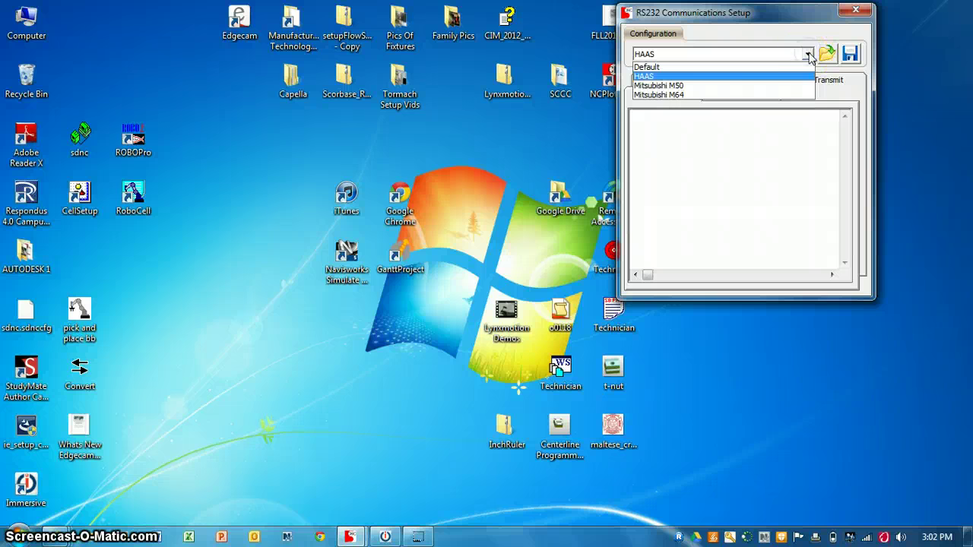
{"action": "left_click", "coordinate": [763, 78]}
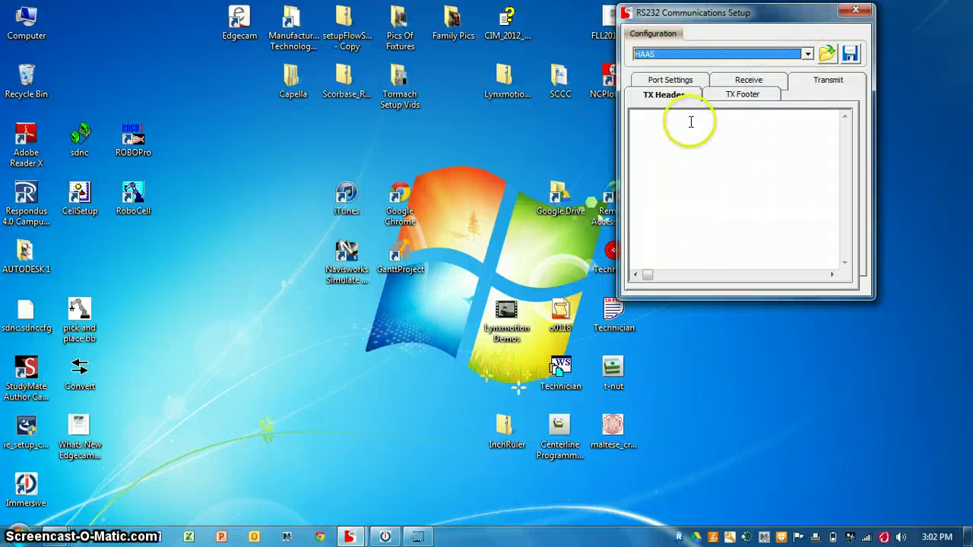
{"action": "left_click", "coordinate": [684, 82]}
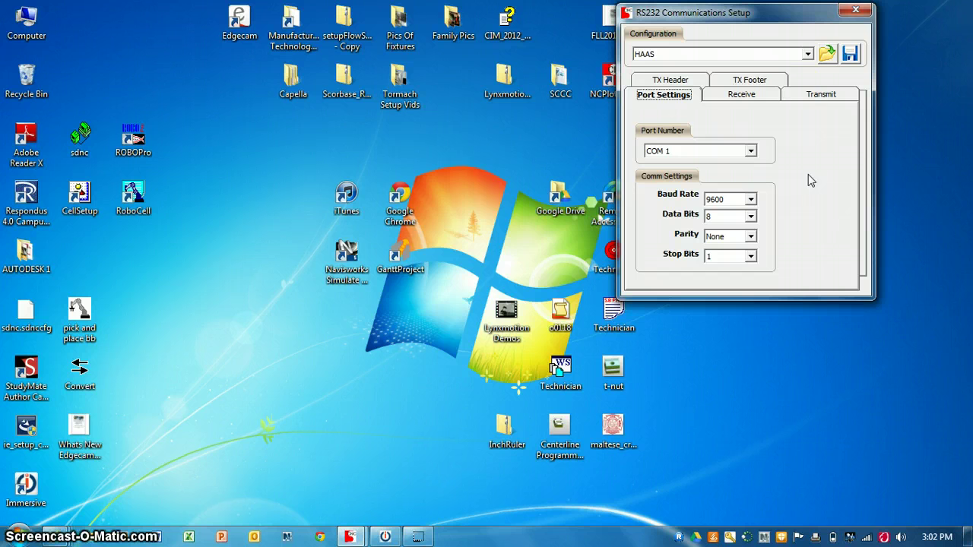
{"action": "left_click", "coordinate": [828, 55]}
{"action": "left_click", "coordinate": [828, 139]}
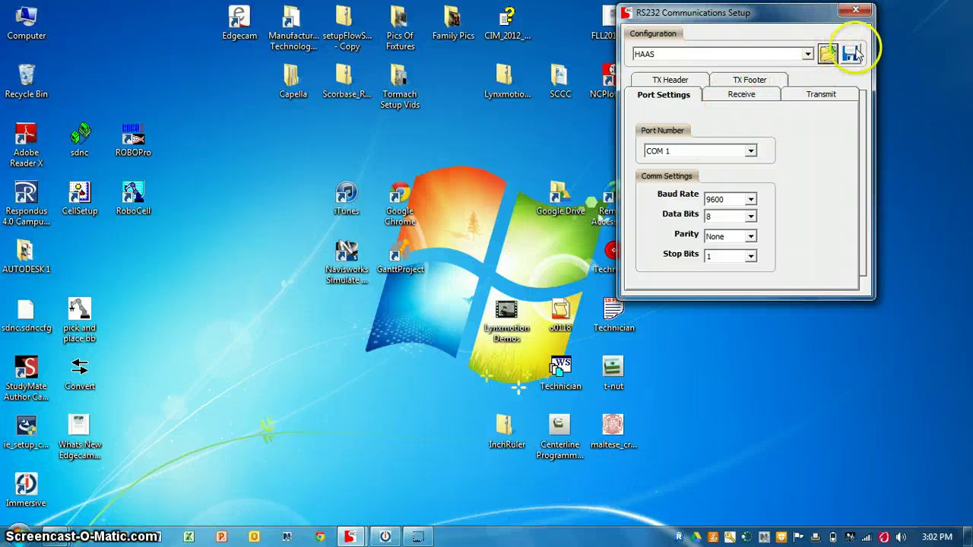
Keep HAAS selected and change Data Bits to 7 and Parity to Even
{"action": "left_click", "coordinate": [809, 55]}
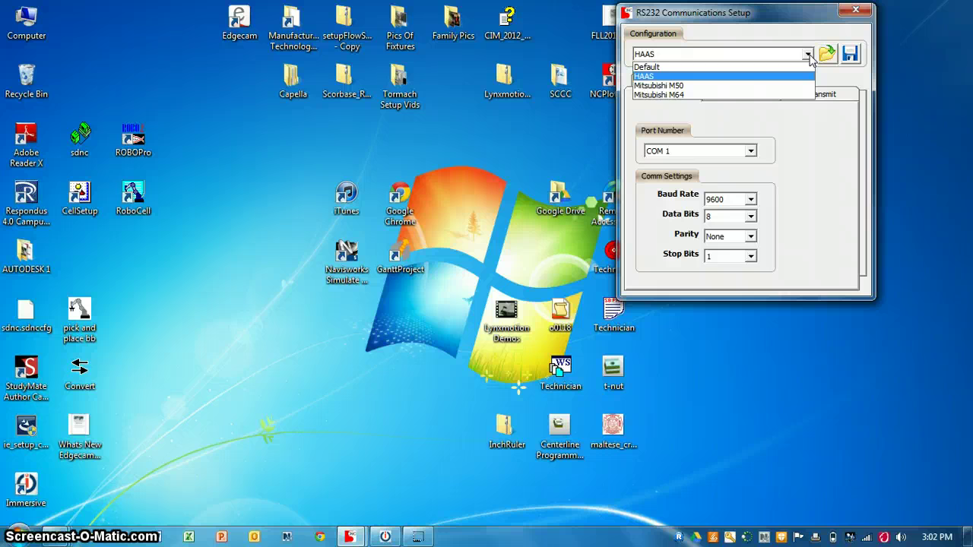
{"action": "left_click", "coordinate": [809, 57]}
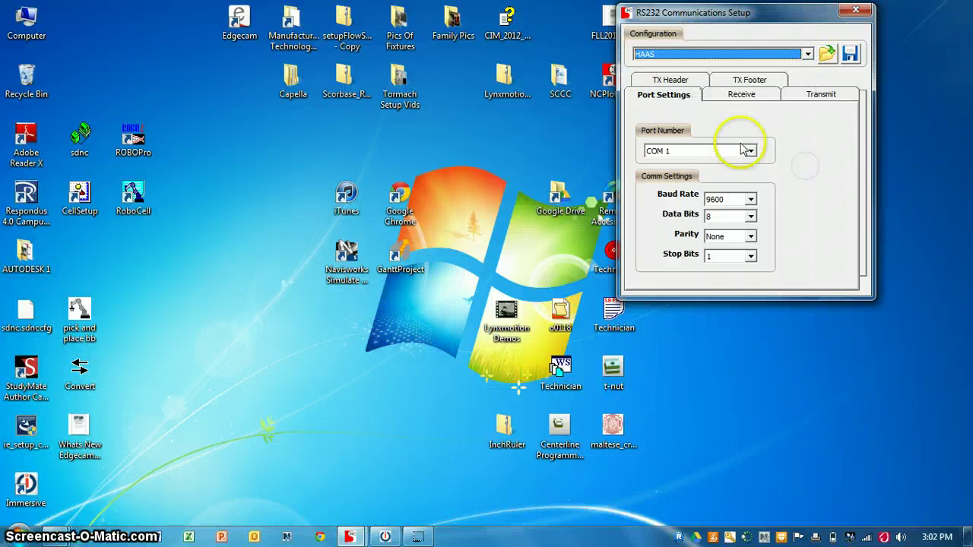
{"action": "left_click", "coordinate": [751, 217]}
{"action": "left_click", "coordinate": [746, 239]}
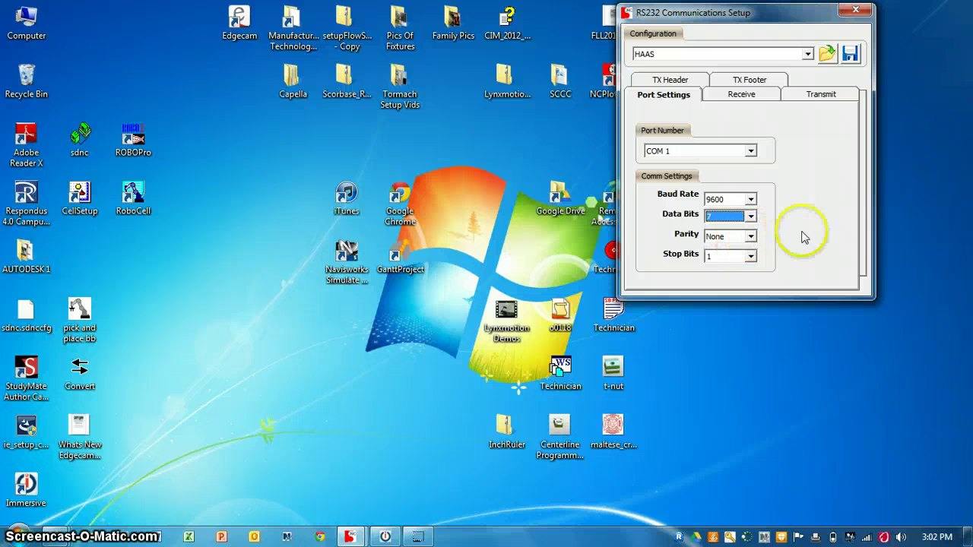
{"action": "left_click", "coordinate": [751, 237]}
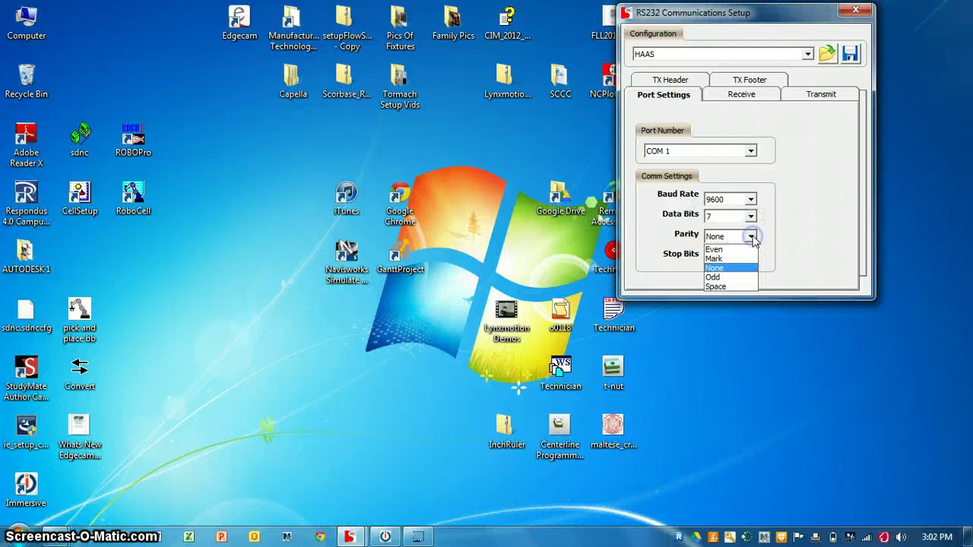
{"action": "left_click", "coordinate": [738, 252]}
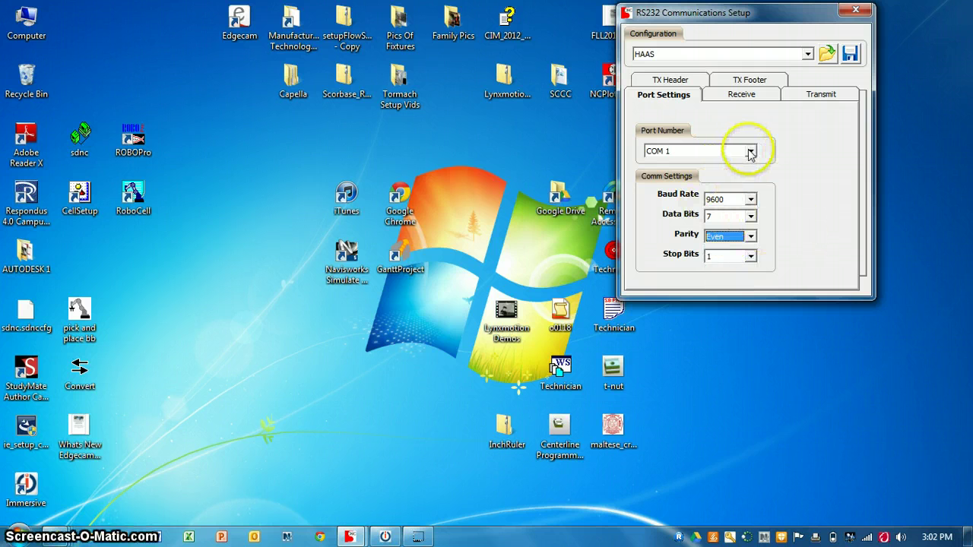
Check the Receive and Transmit tabs, then start saving the profile as HAAS
{"action": "left_click", "coordinate": [727, 96]}
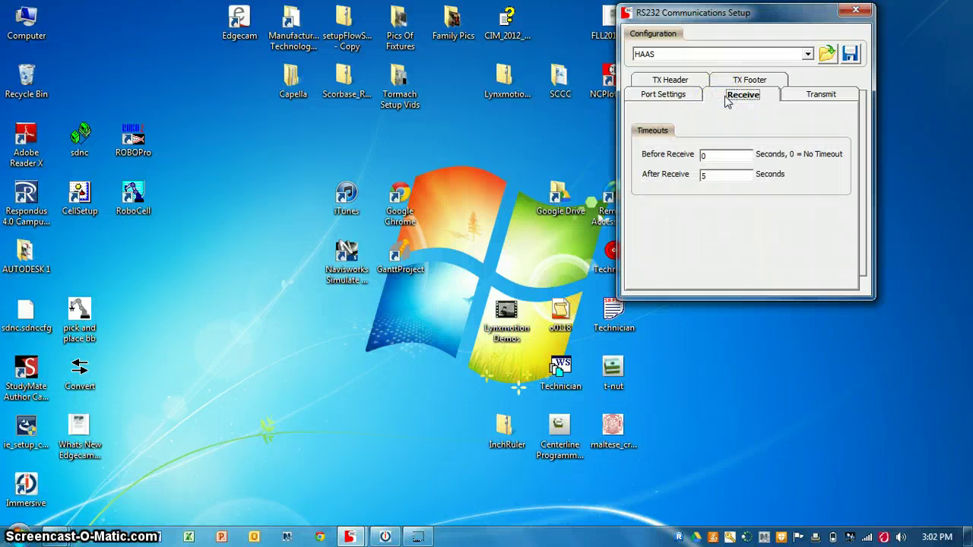
{"action": "left_click", "coordinate": [821, 97]}
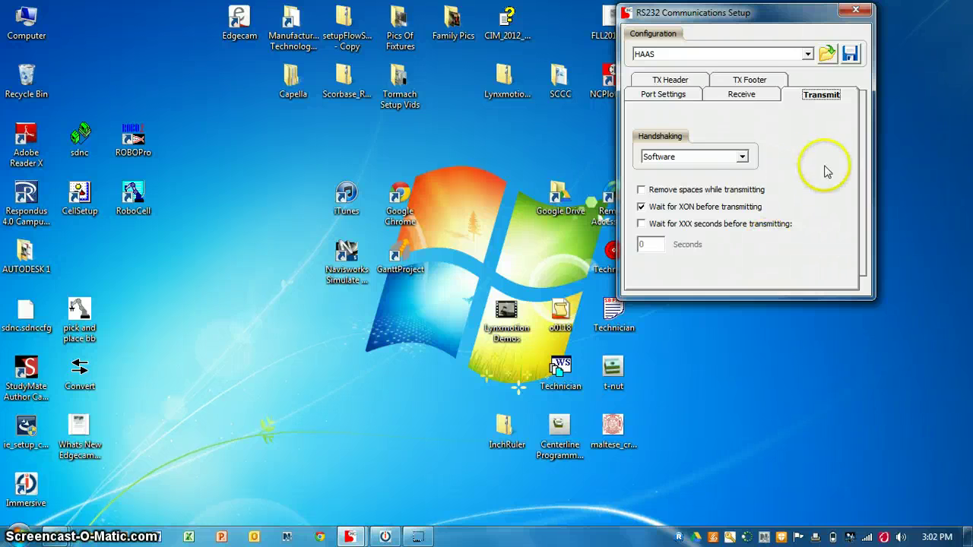
{"action": "left_click", "coordinate": [850, 54]}
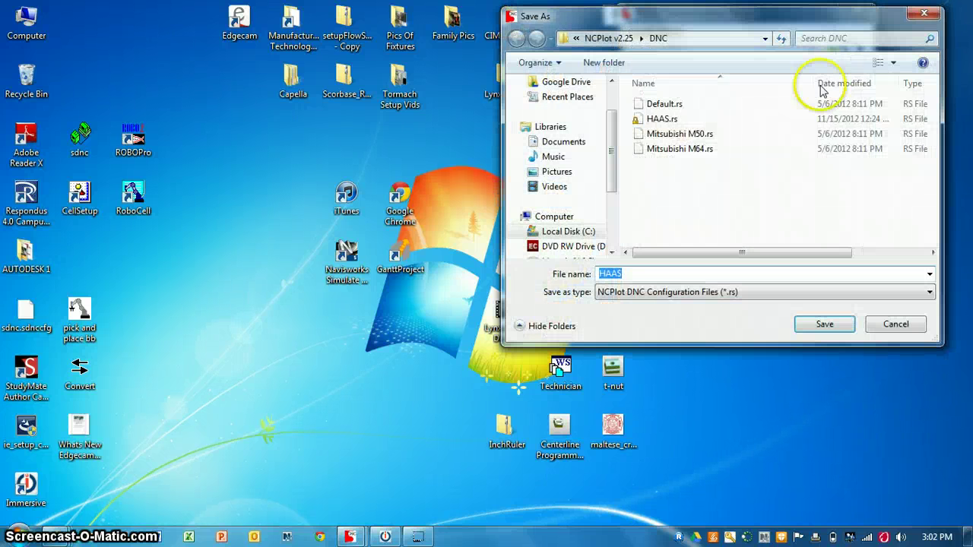
Save the profile as HAAS.rs, confirming replacement of the existing file
{"action": "left_click", "coordinate": [661, 120]}
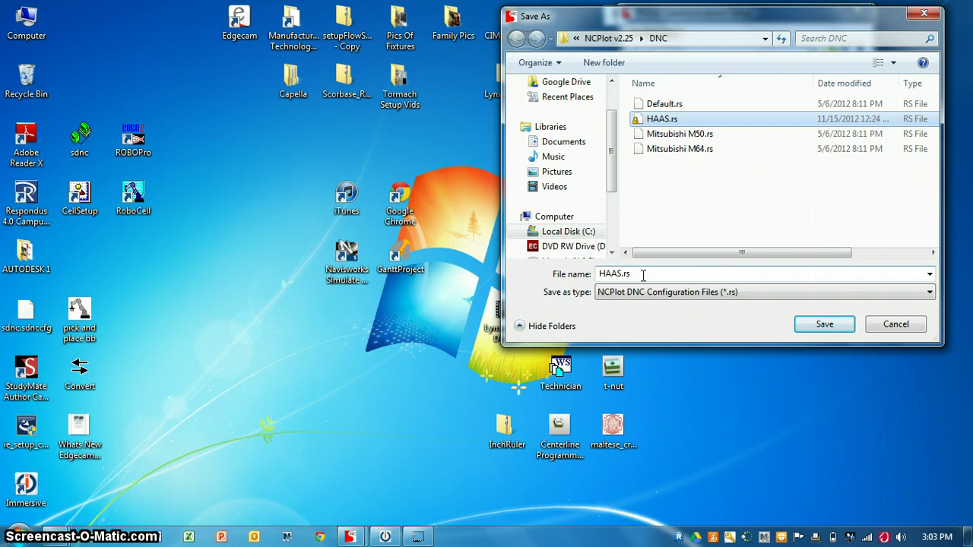
{"action": "left_click", "coordinate": [843, 327]}
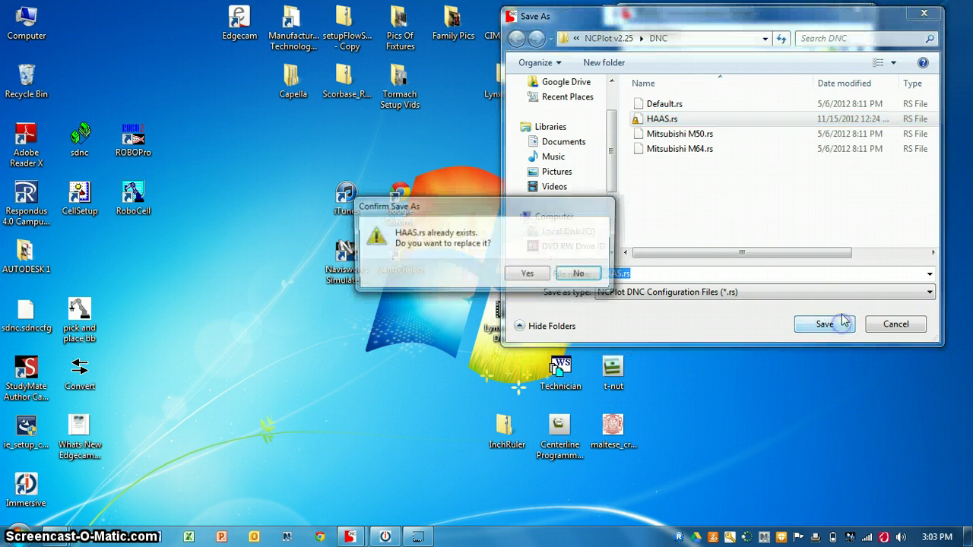
{"action": "left_click", "coordinate": [529, 275]}
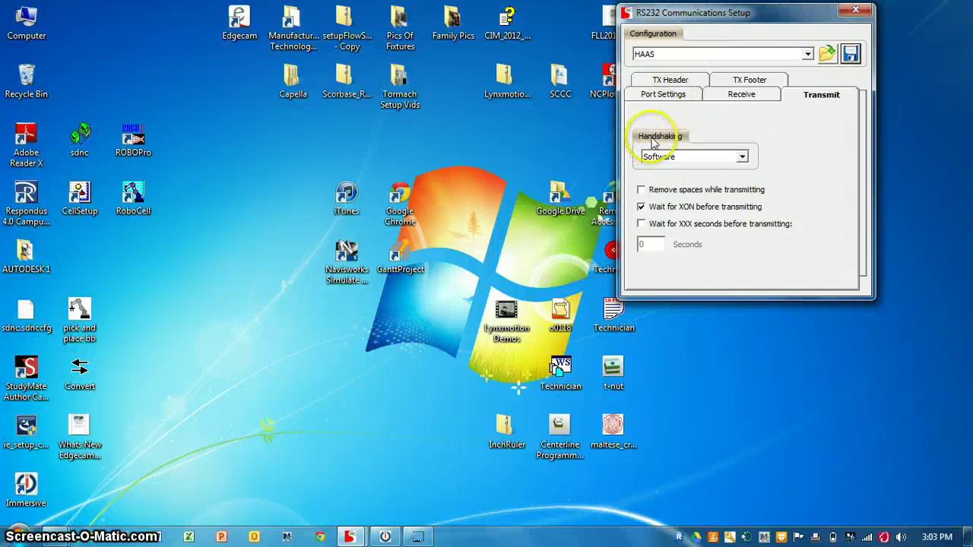
Review the Transmit and port settings once more, then close the RS232 Communications Setup
{"action": "left_click", "coordinate": [667, 79]}
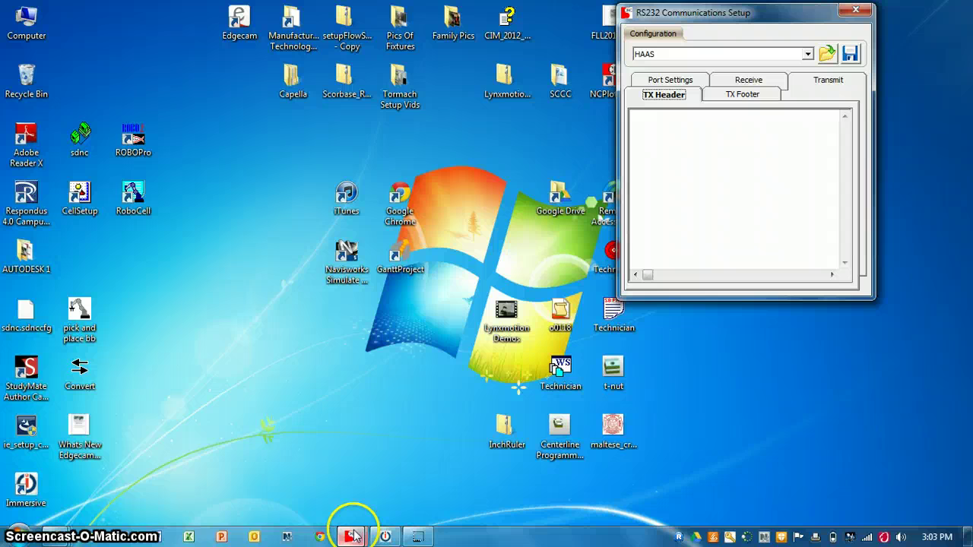
{"action": "mouse_move", "coordinate": [353, 536]}
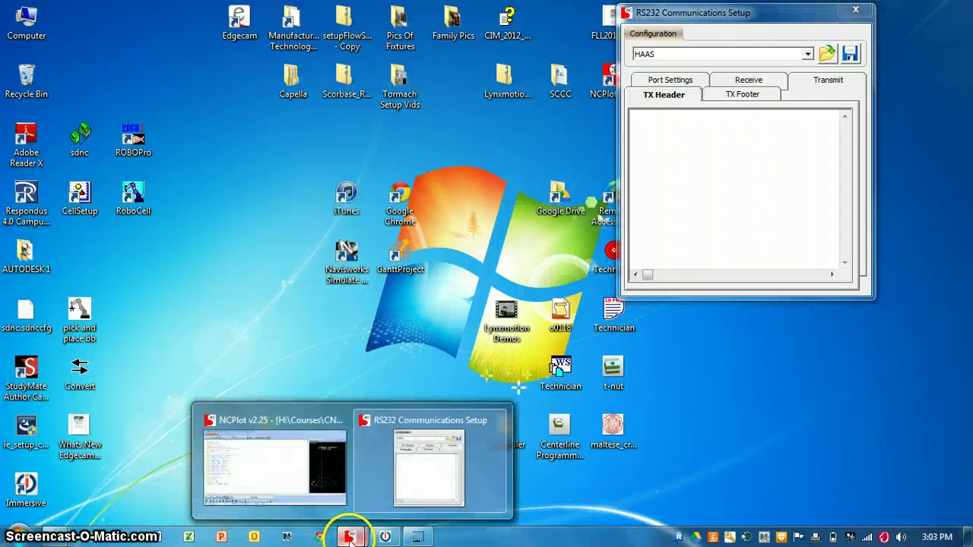
{"action": "left_click", "coordinate": [388, 442]}
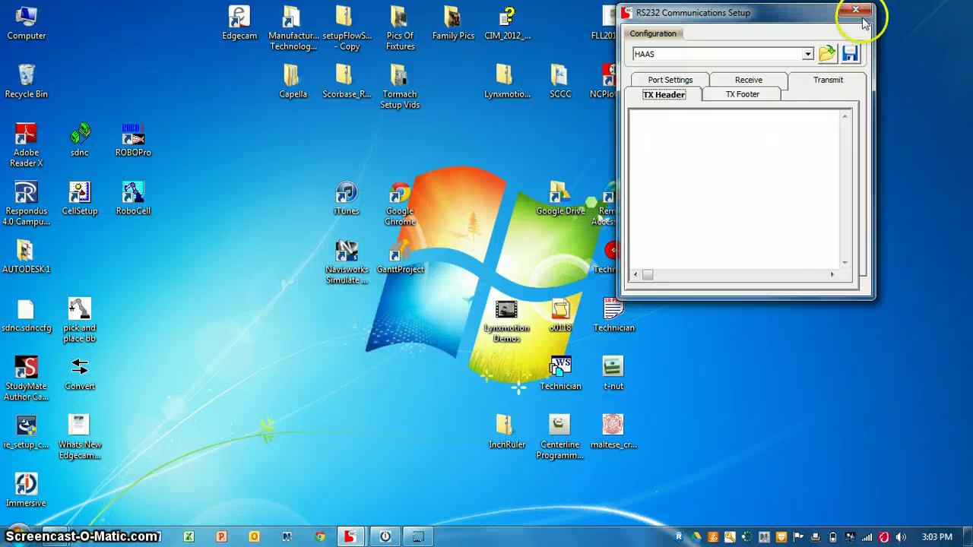
{"action": "left_click", "coordinate": [679, 81]}
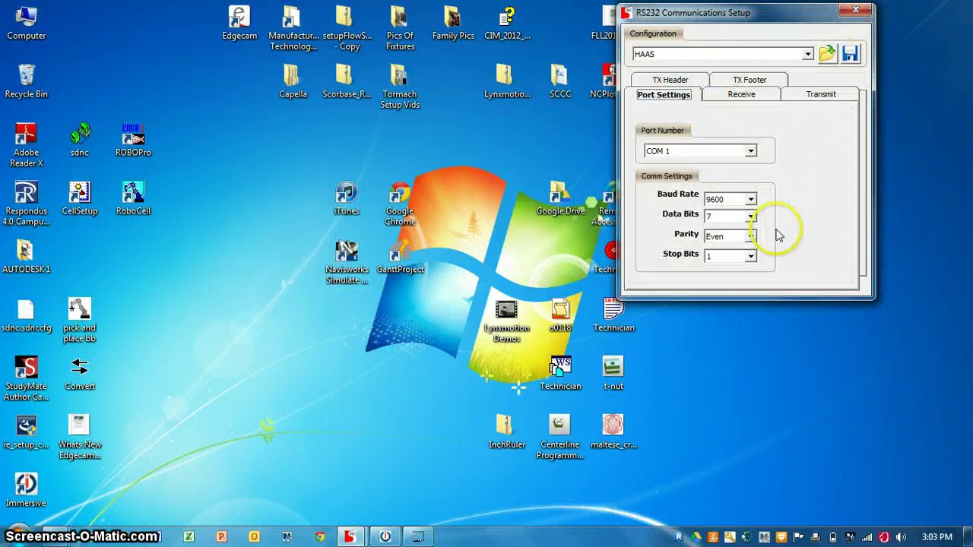
{"action": "left_click", "coordinate": [857, 11]}
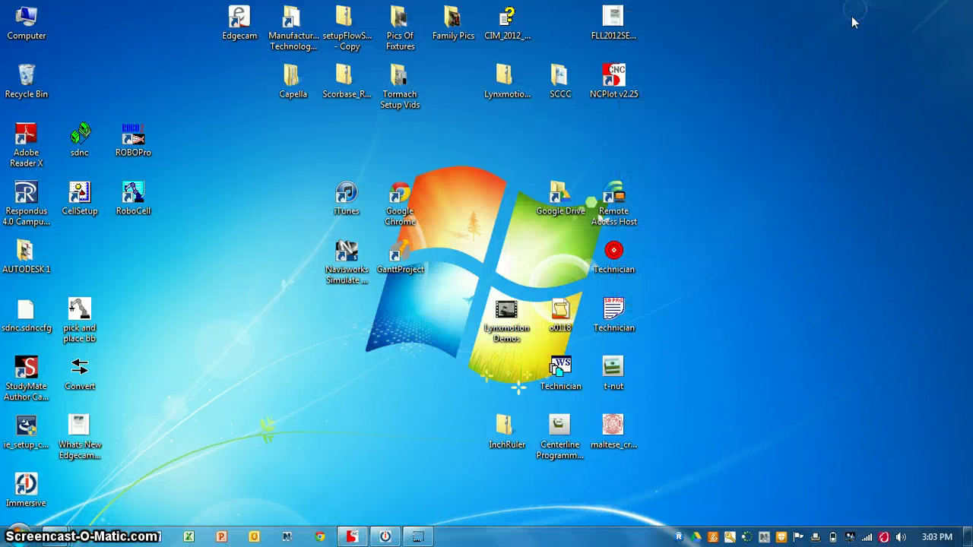
Restore the Haas controller, hide the Immersive view, and snap NCPlot to the right half
{"action": "left_click", "coordinate": [385, 538]}
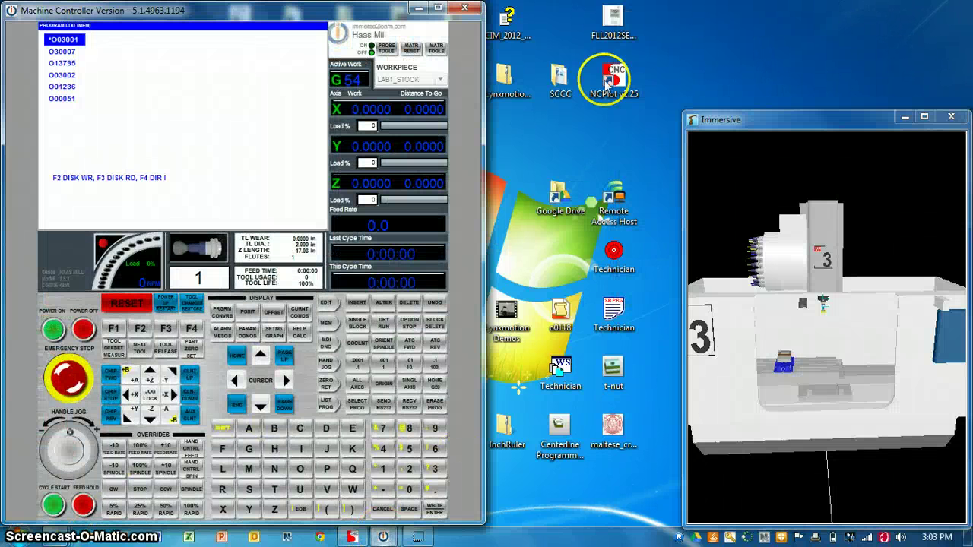
{"action": "left_click", "coordinate": [905, 117]}
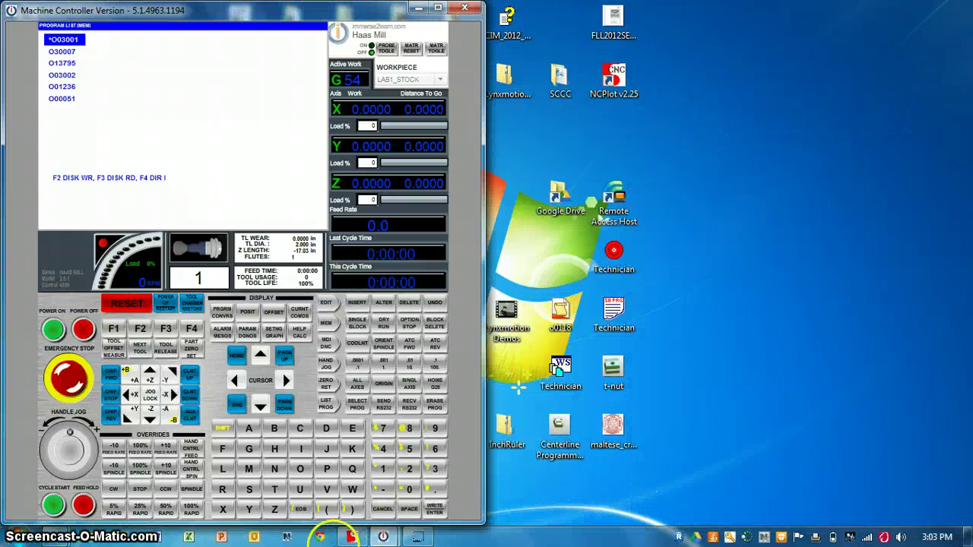
{"action": "left_click", "coordinate": [364, 537]}
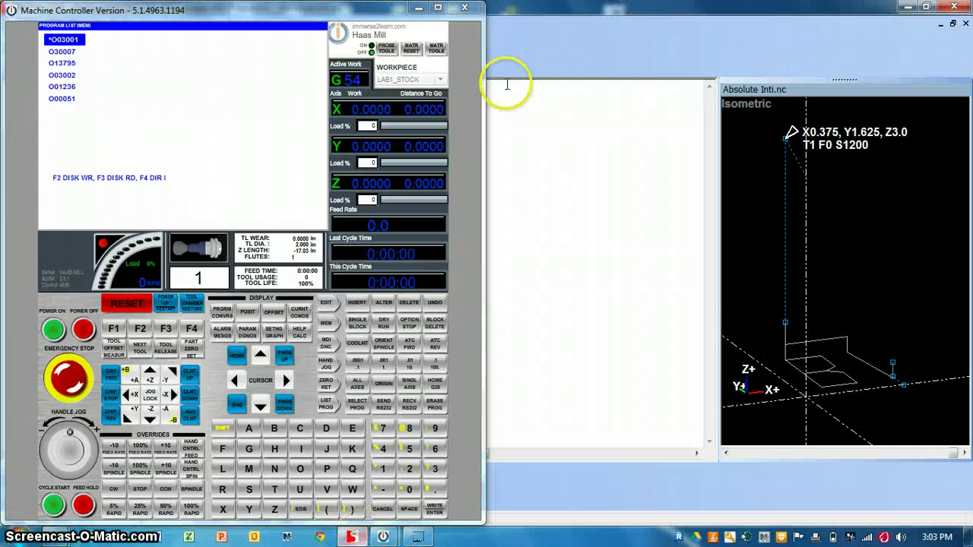
{"action": "left_click_drag", "start_coordinate": [527, 9], "coordinate": [730, 14]}
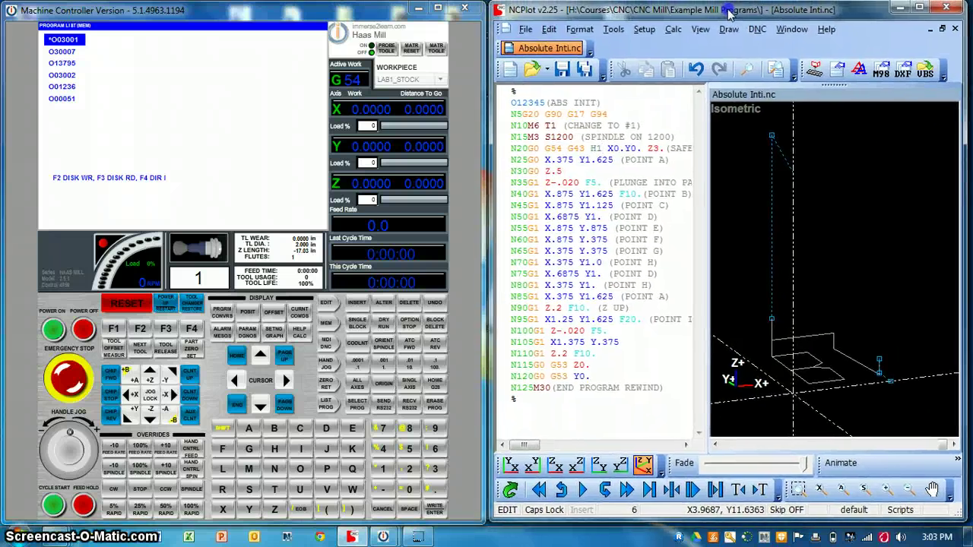
{"action": "double_click", "coordinate": [730, 14]}
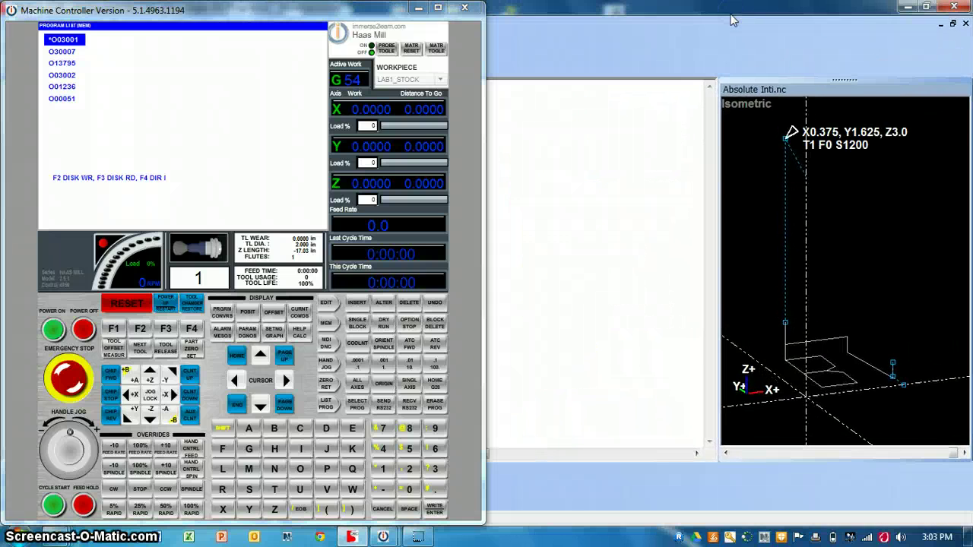
{"action": "left_click_drag", "start_coordinate": [666, 15], "coordinate": [972, 15]}
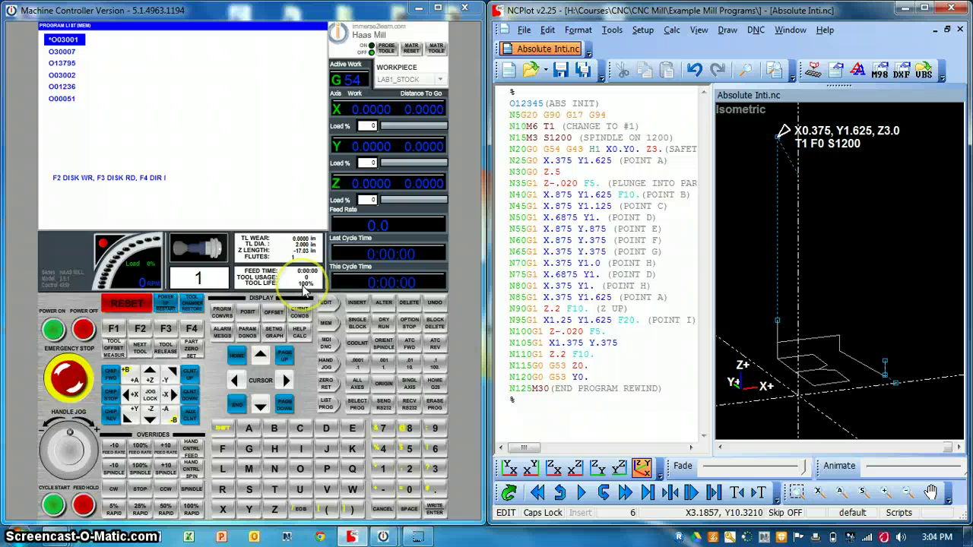
Show the program list, enter program number O12345 and press RECV RS232
{"action": "left_click", "coordinate": [329, 408]}
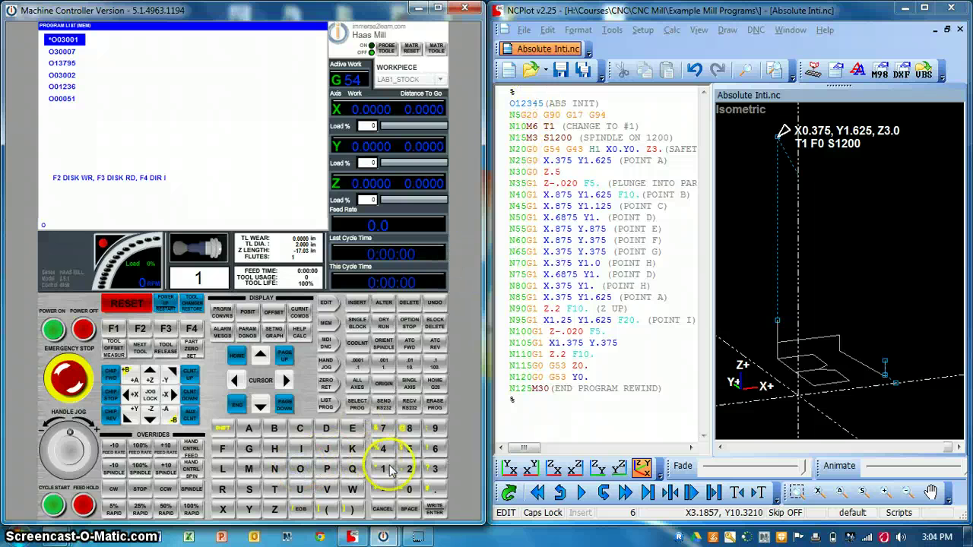
{"action": "left_click", "coordinate": [435, 470]}
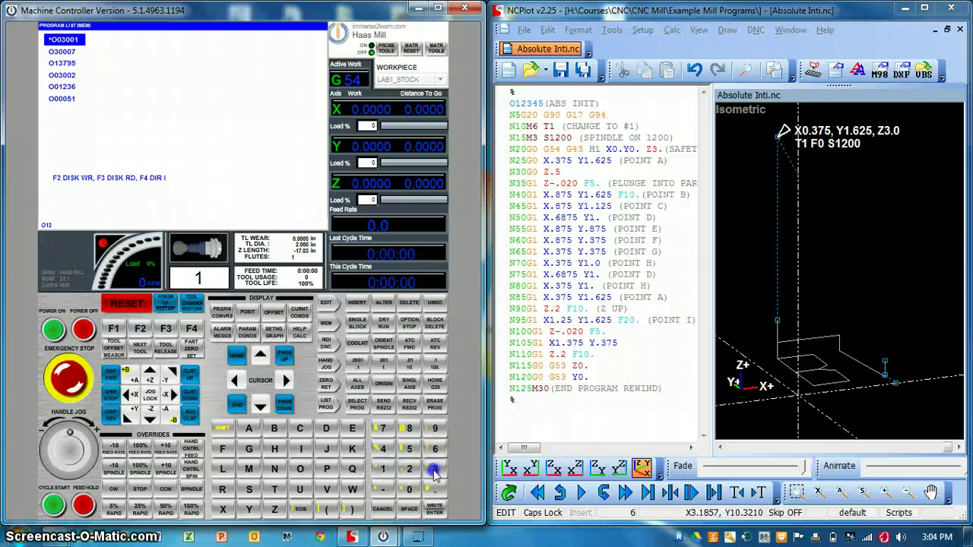
{"action": "left_click", "coordinate": [384, 449]}
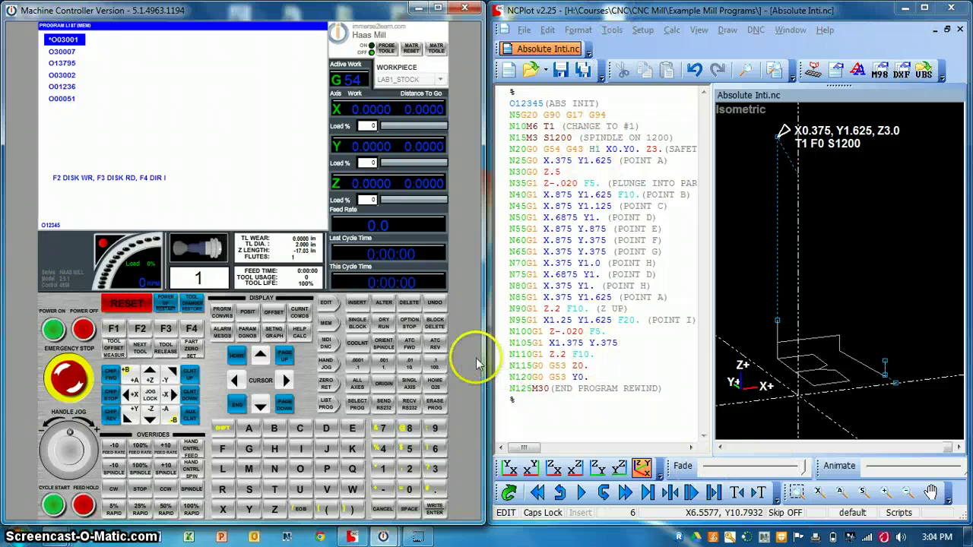
{"action": "left_click", "coordinate": [409, 410]}
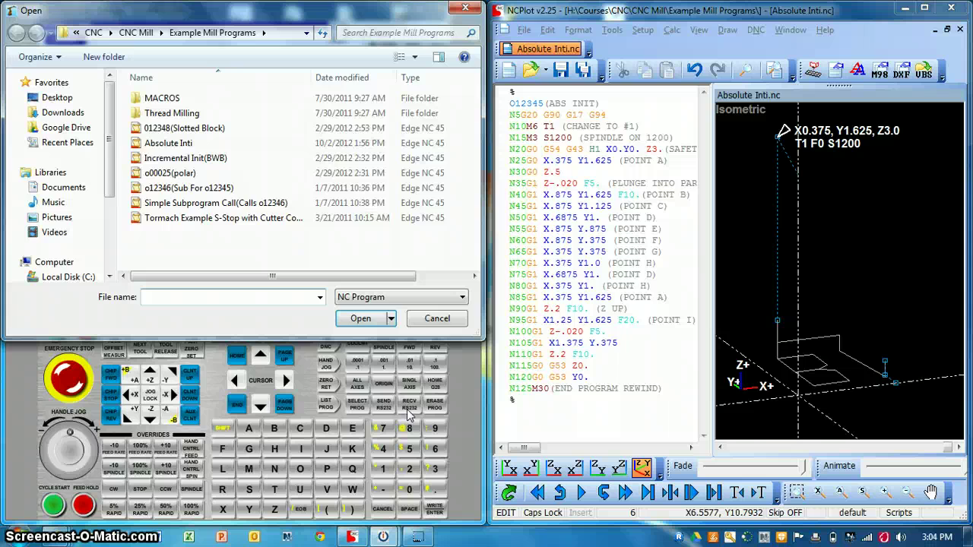
Move the Open dialog aside and open Absolute Inti from Example Mill Programs
{"action": "left_click", "coordinate": [396, 18]}
{"action": "left_click_drag", "start_coordinate": [366, 15], "coordinate": [387, 67]}
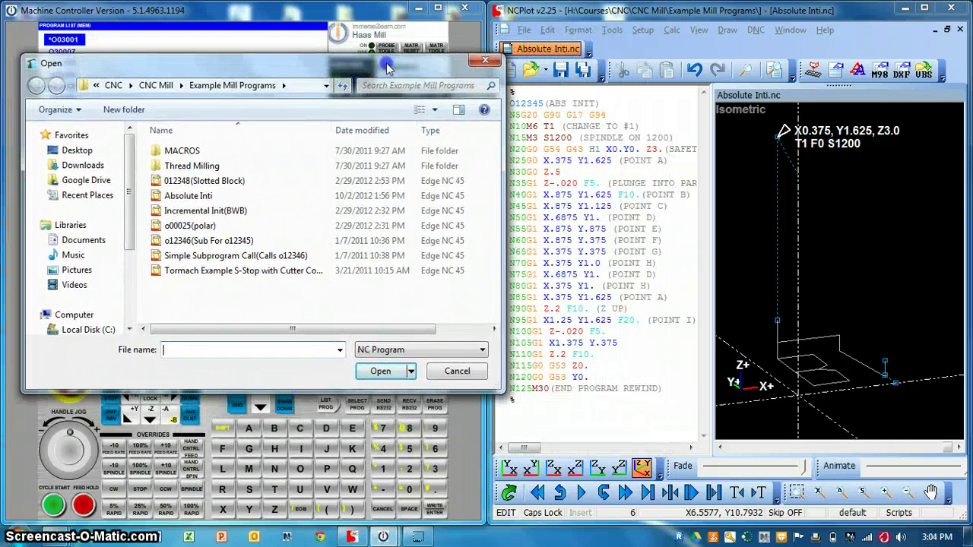
{"action": "left_click", "coordinate": [199, 195]}
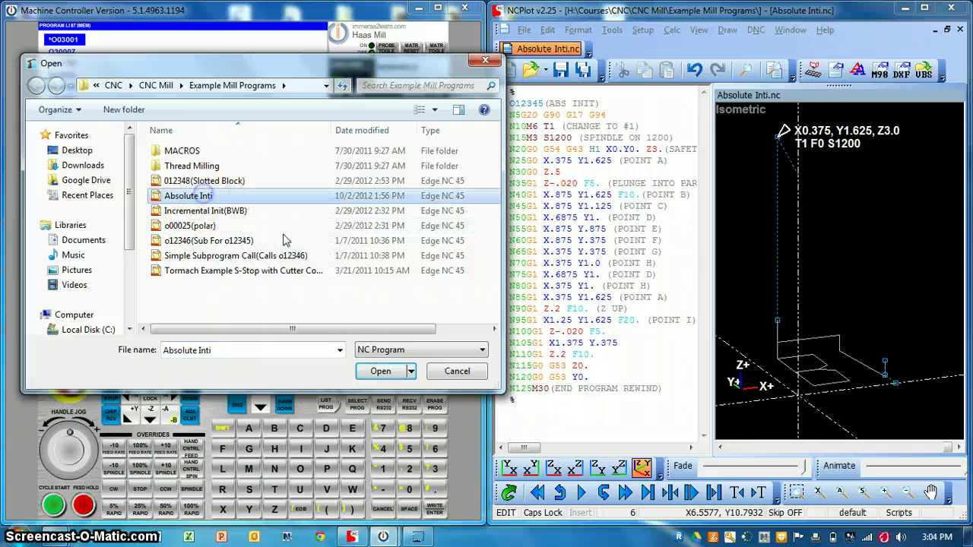
{"action": "left_click", "coordinate": [378, 372]}
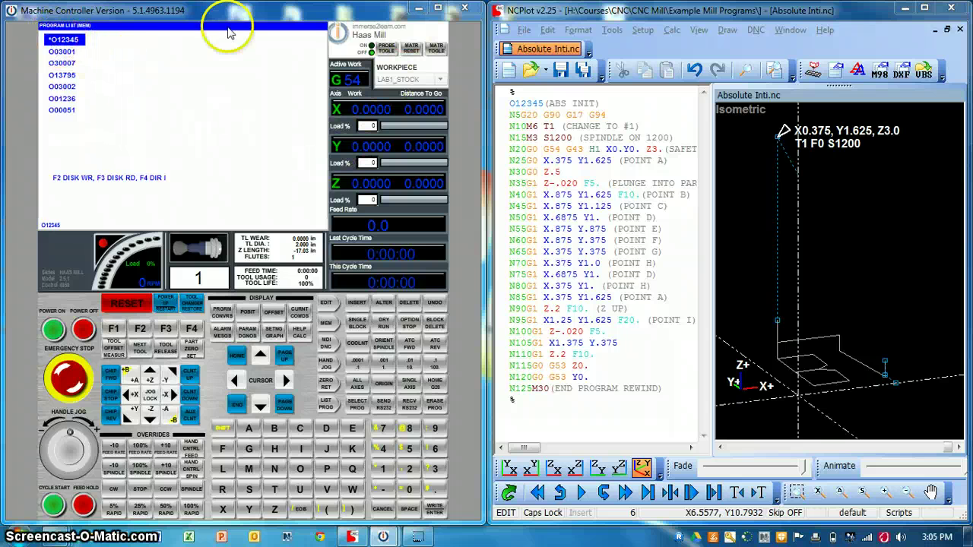
Choose DNC Send and browse to Courses > CNC > CNC Mill in the file dialog
{"action": "left_click", "coordinate": [756, 30]}
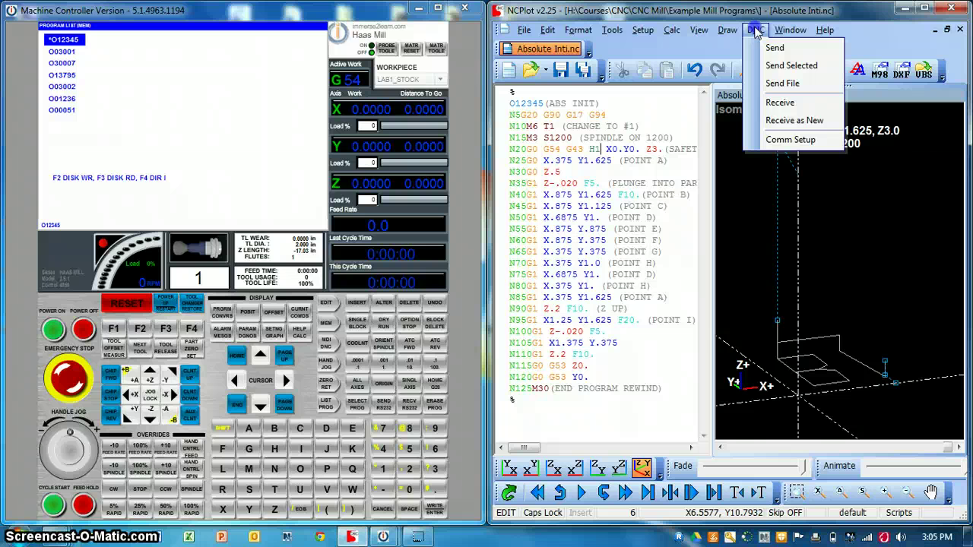
{"action": "left_click", "coordinate": [783, 85]}
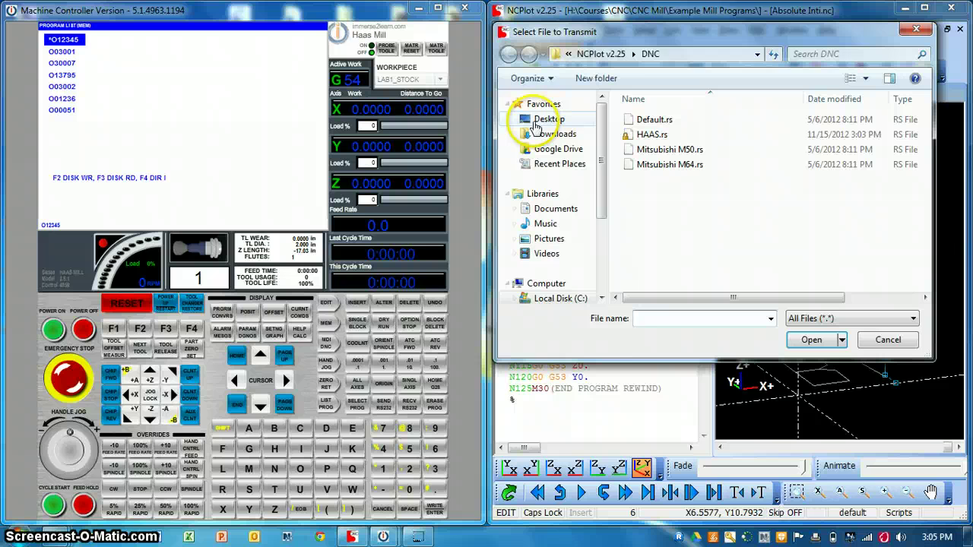
{"action": "left_click", "coordinate": [757, 56]}
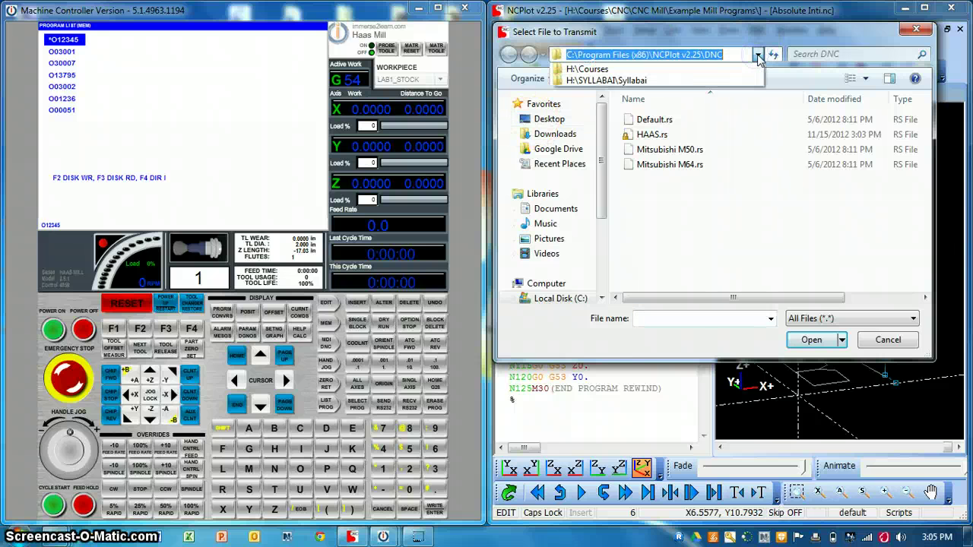
{"action": "left_click", "coordinate": [582, 70]}
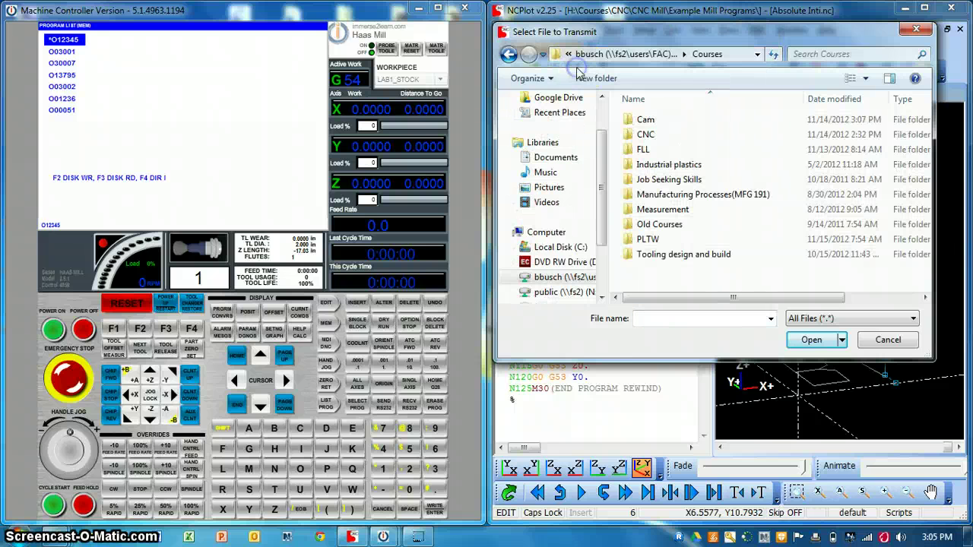
{"action": "left_click", "coordinate": [646, 135]}
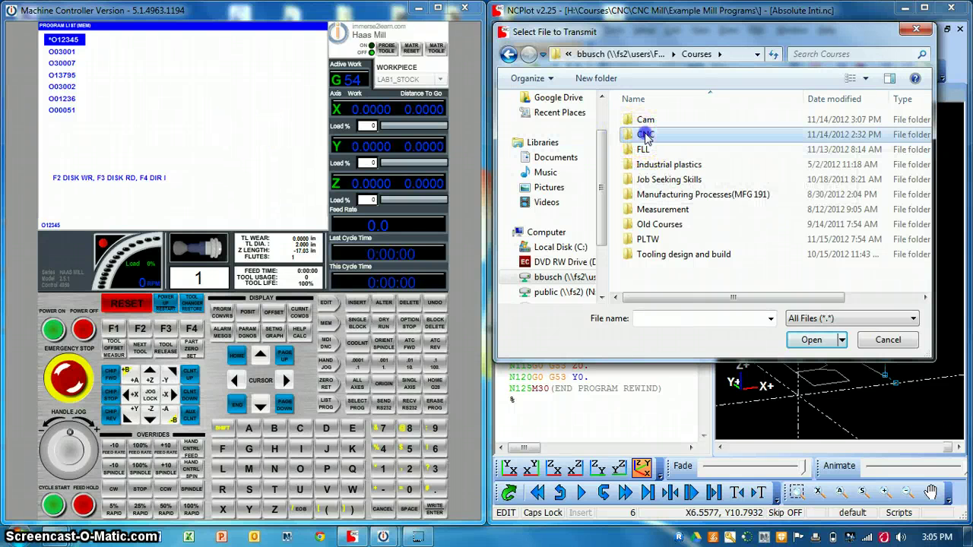
{"action": "double_click", "coordinate": [645, 136]}
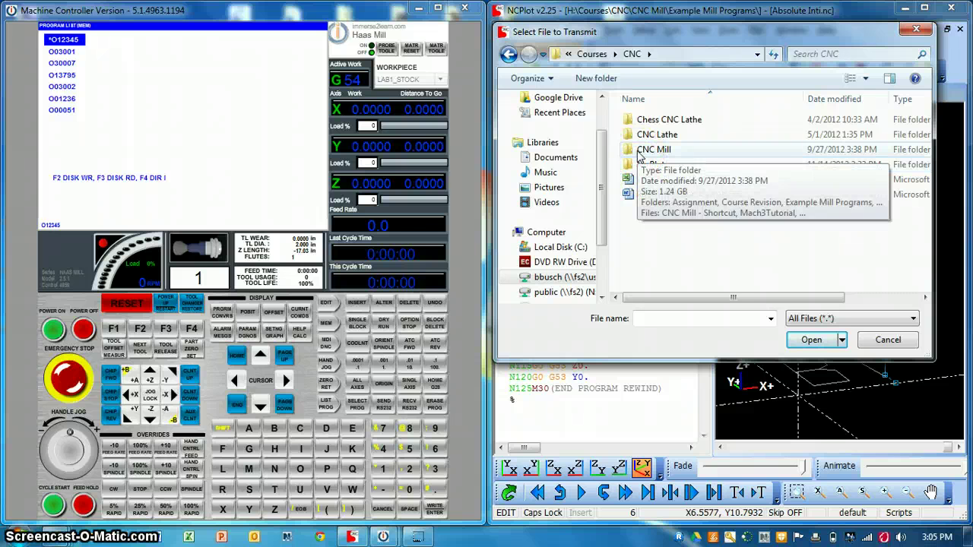
{"action": "double_click", "coordinate": [641, 151]}
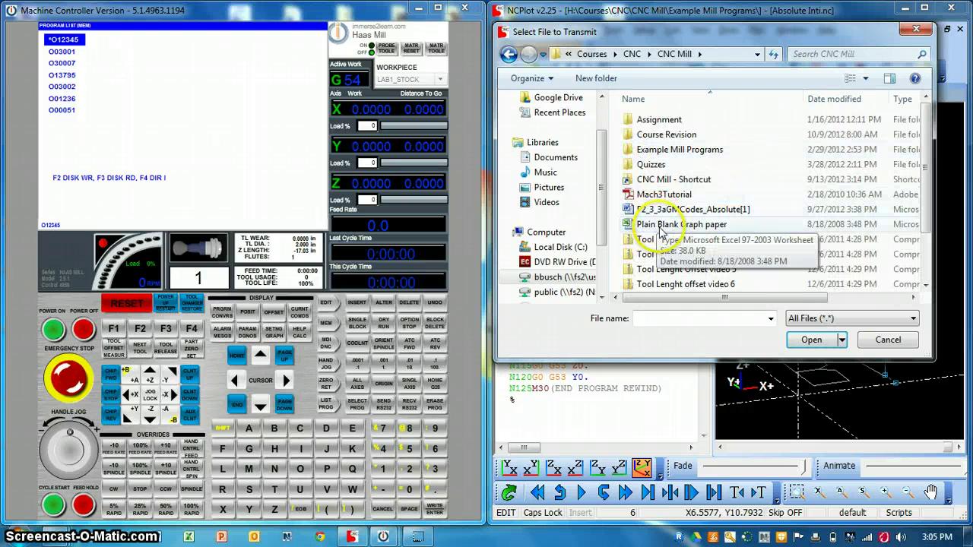
Open Example Mill Programs and pick Absolute Inti to start transmitting it
{"action": "scroll", "coordinate": [669, 206], "scroll_direction": "down", "scroll_amount": 2}
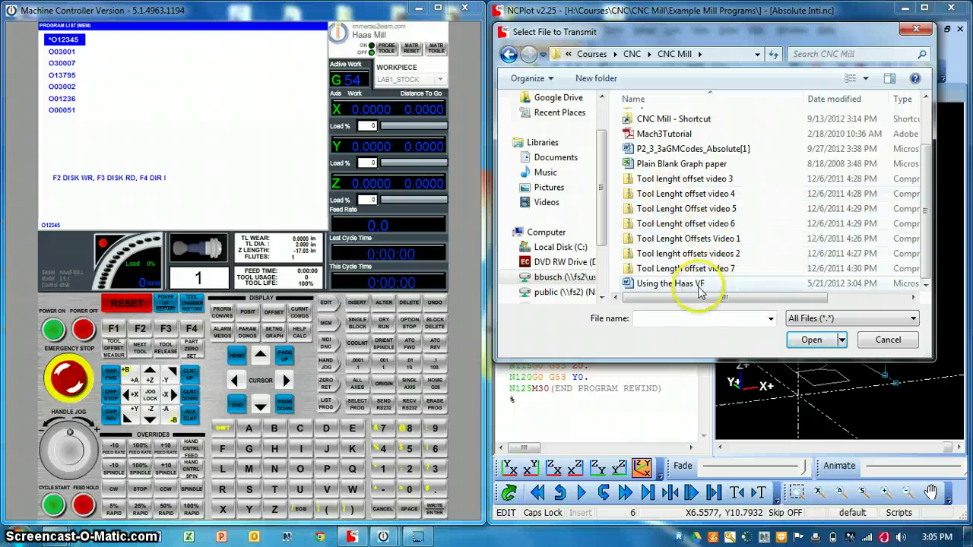
{"action": "scroll", "coordinate": [696, 293], "scroll_direction": "up", "scroll_amount": 2}
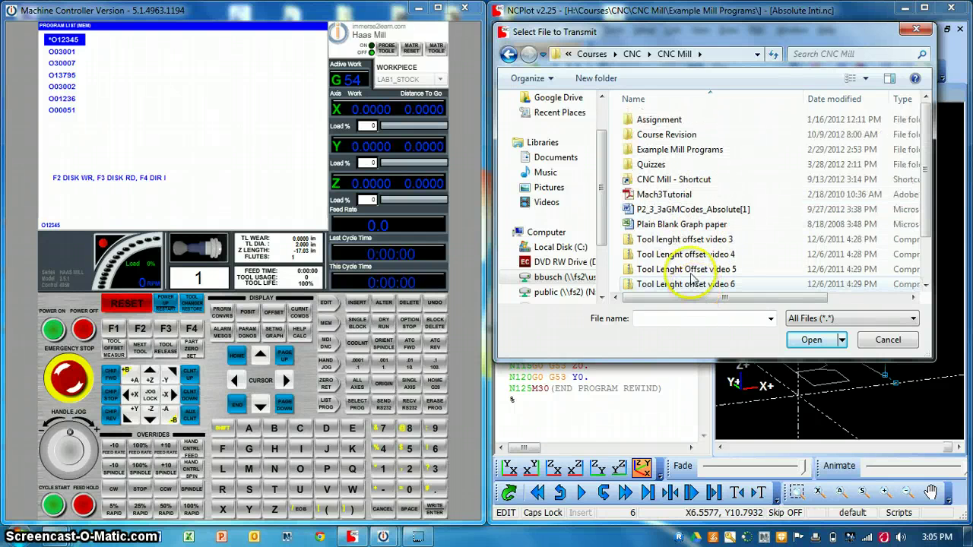
{"action": "double_click", "coordinate": [690, 149]}
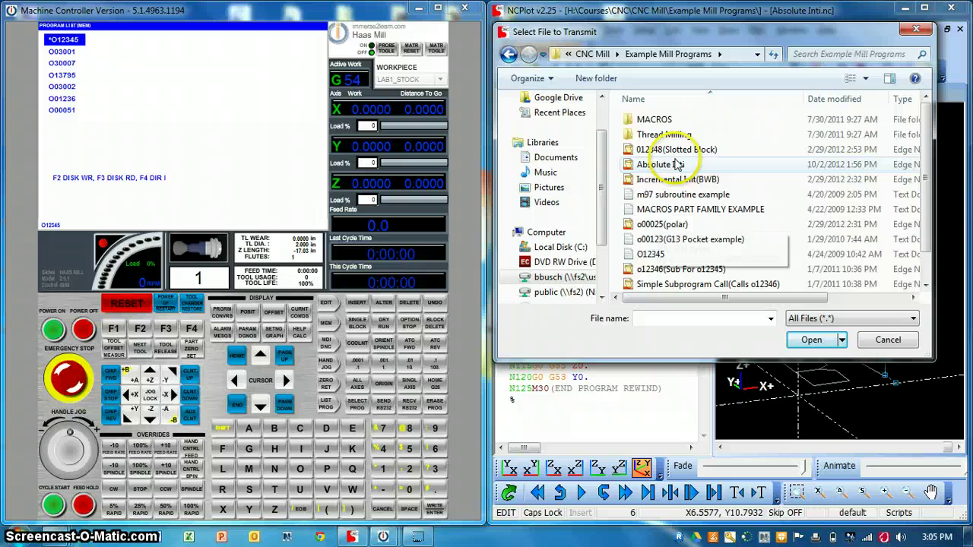
{"action": "scroll", "coordinate": [728, 223], "scroll_direction": "down", "scroll_amount": 1}
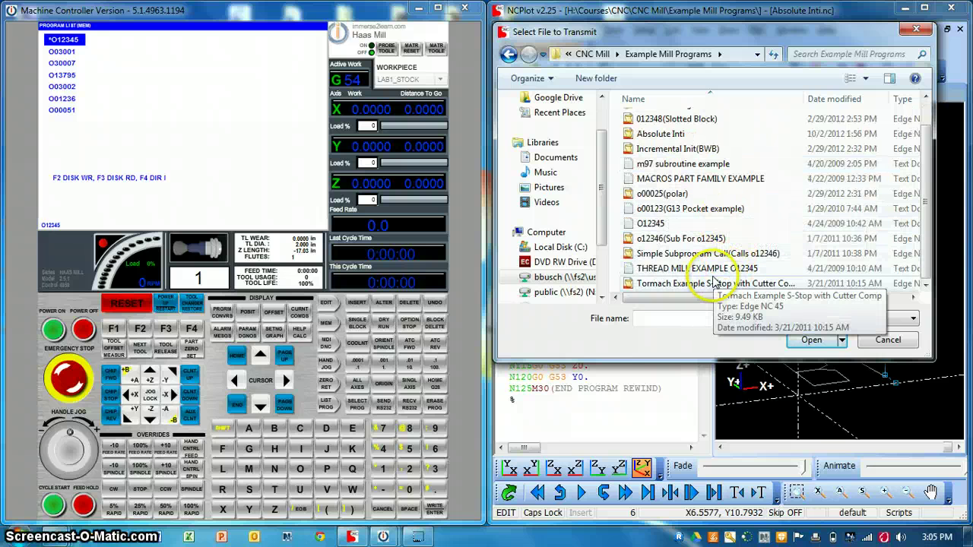
{"action": "scroll", "coordinate": [696, 228], "scroll_direction": "up", "scroll_amount": 1}
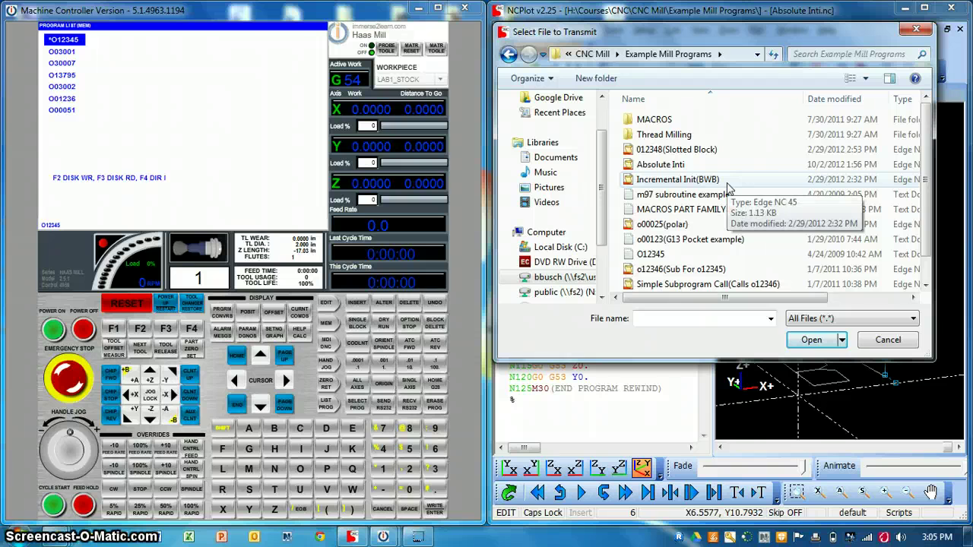
{"action": "left_click", "coordinate": [660, 165]}
{"action": "left_click", "coordinate": [811, 340]}
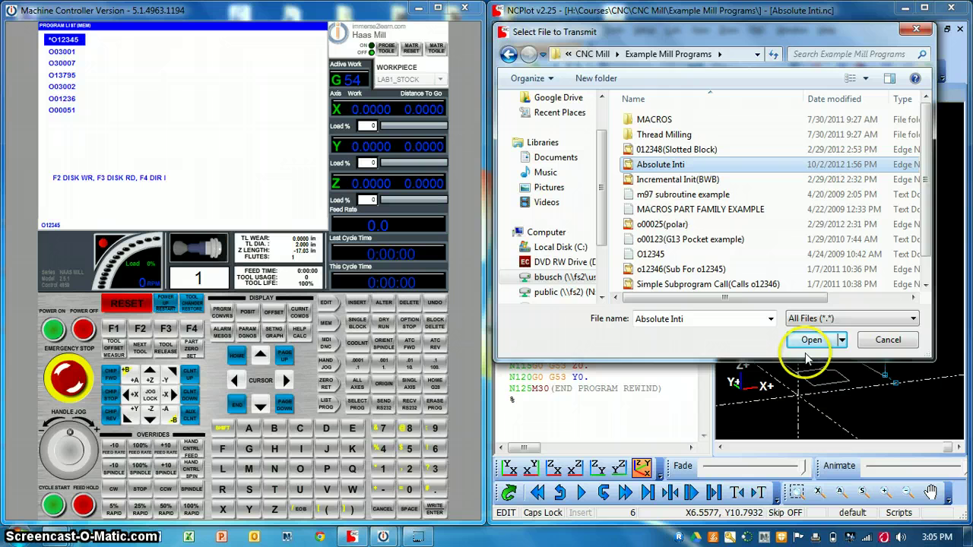
{"action": "left_click", "coordinate": [624, 280]}
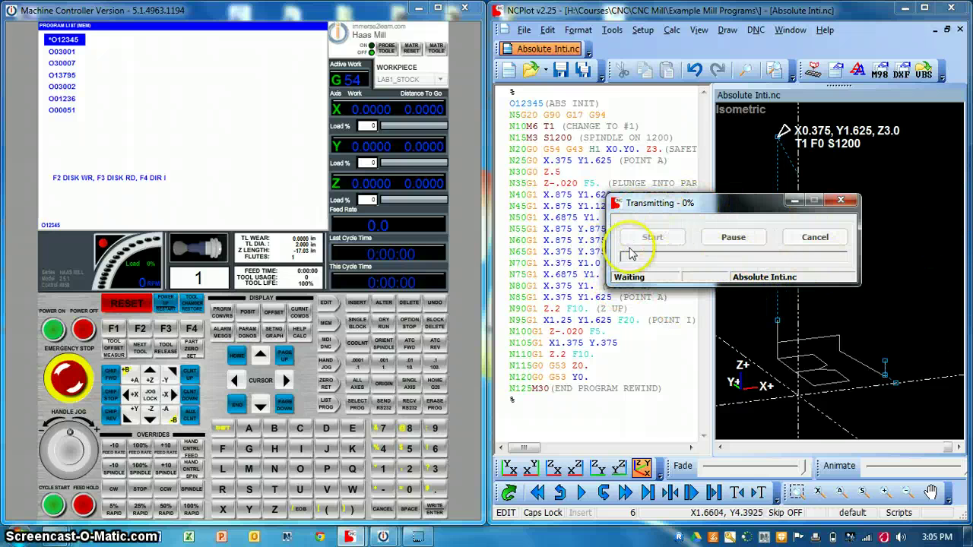
Close the waiting Transmitting window and confirm aborting the Absolute Inti.nc transfer
{"action": "left_click", "coordinate": [841, 200]}
{"action": "left_click_drag", "start_coordinate": [482, 230], "coordinate": [714, 213]}
{"action": "left_click", "coordinate": [679, 301]}
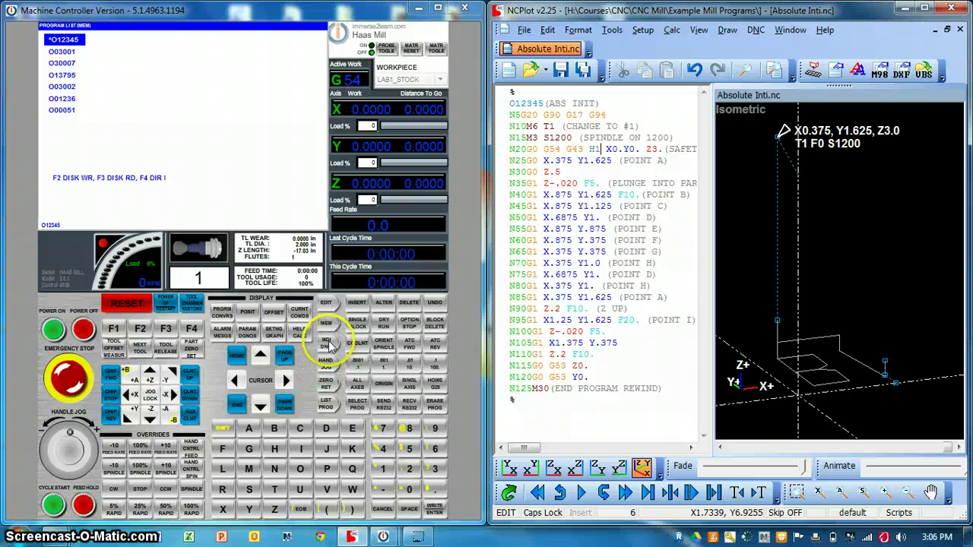
Put the Haas simulator into MDI mode, then try DNC > Send and dismiss the transmit-ready window
{"action": "left_click", "coordinate": [327, 343]}
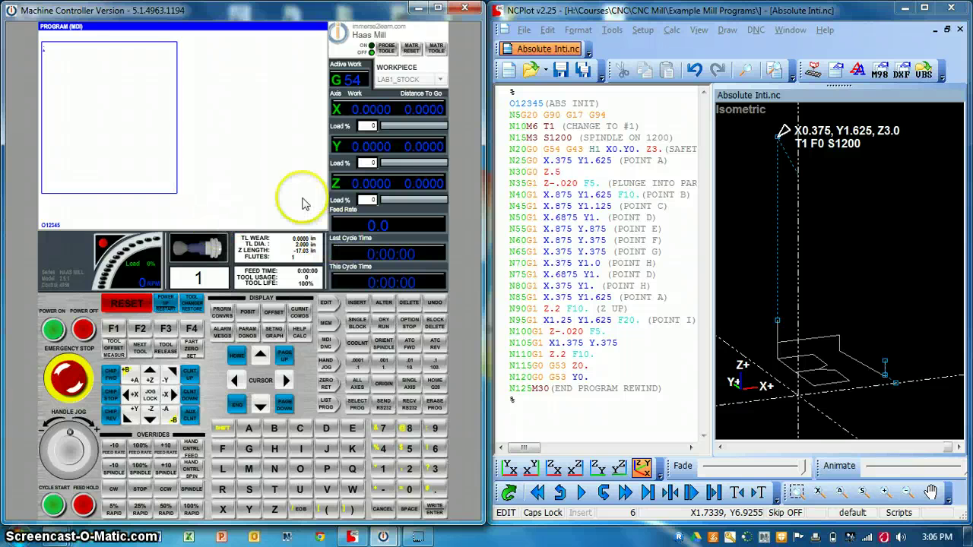
{"action": "left_click", "coordinate": [757, 30]}
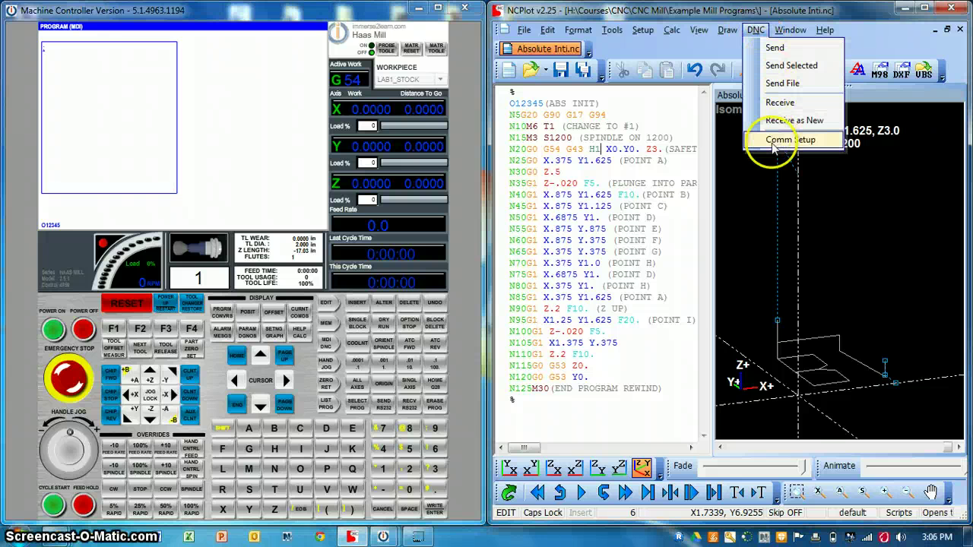
{"action": "left_click", "coordinate": [775, 48]}
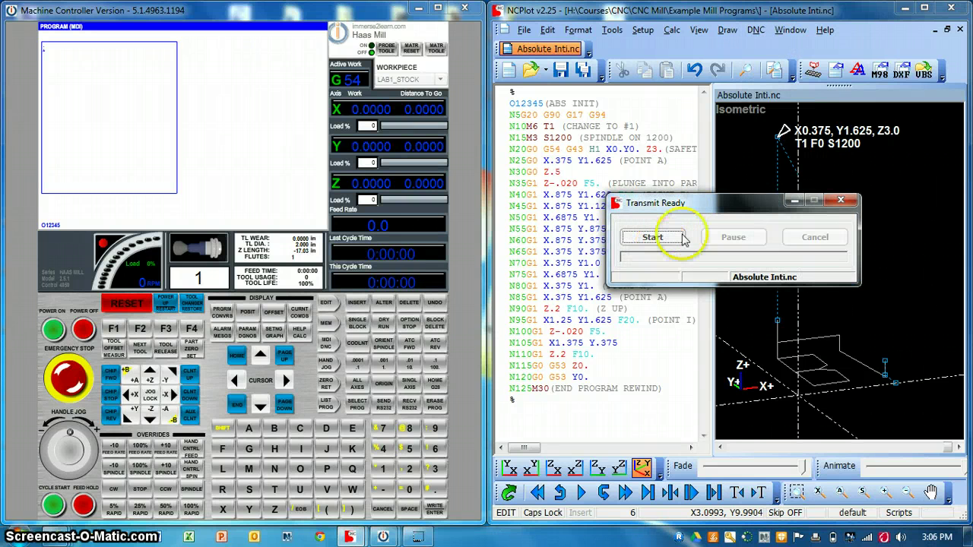
{"action": "left_click", "coordinate": [848, 199]}
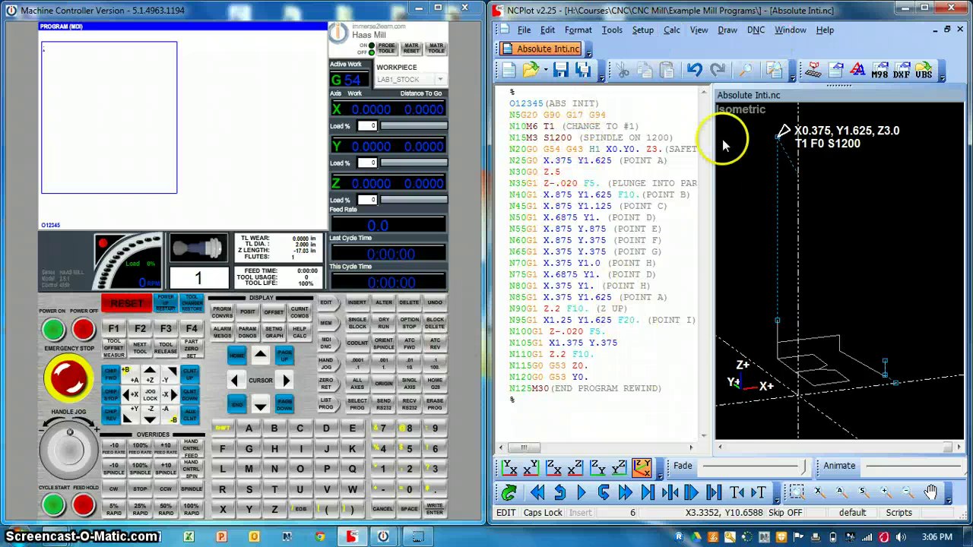
Send Absolute Inti.nc again via DNC > Send and start the transmission
{"action": "left_click", "coordinate": [754, 32]}
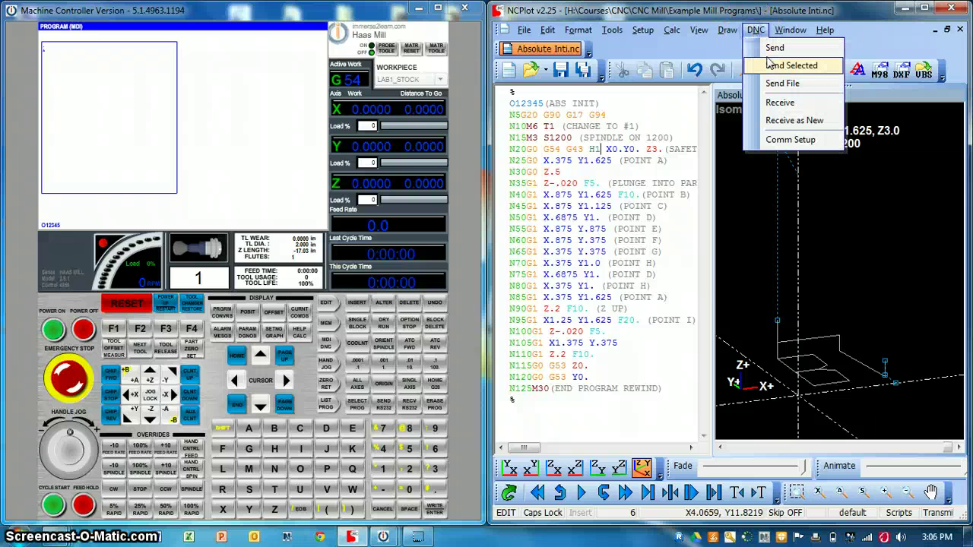
{"action": "left_click", "coordinate": [773, 48]}
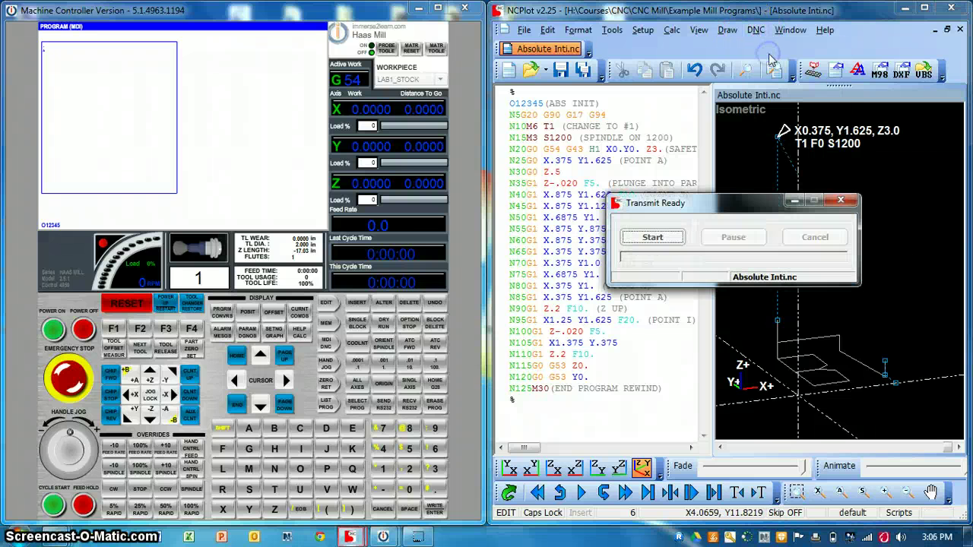
{"action": "left_click", "coordinate": [659, 238]}
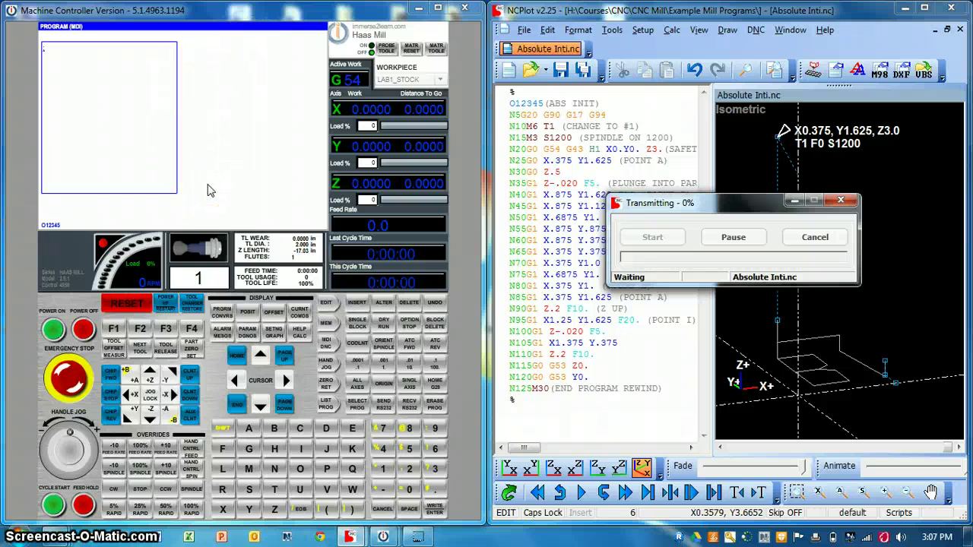
Close the stalled Transmitting window and confirm Yes to abort the current transmission
{"action": "left_click", "coordinate": [841, 200]}
{"action": "left_click_drag", "start_coordinate": [522, 222], "coordinate": [704, 218]}
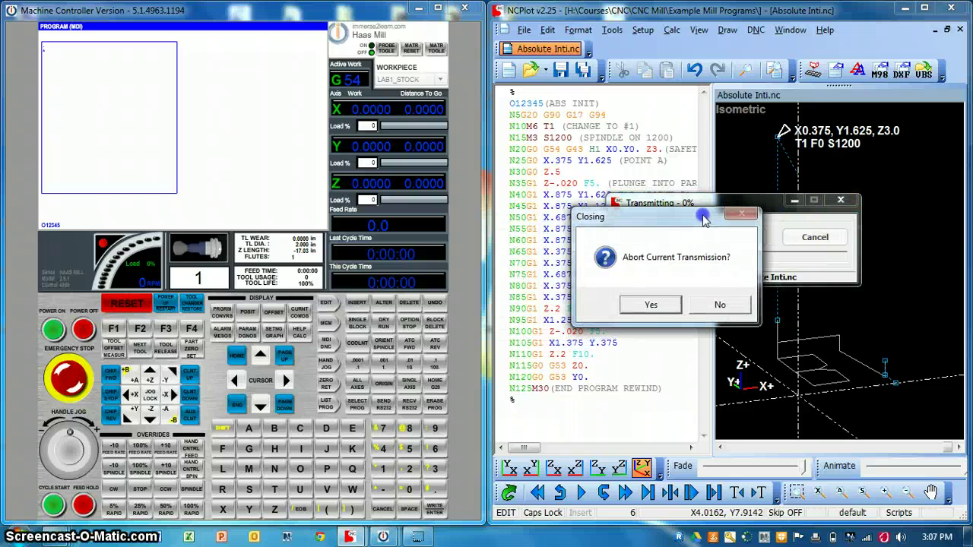
{"action": "left_click", "coordinate": [672, 305]}
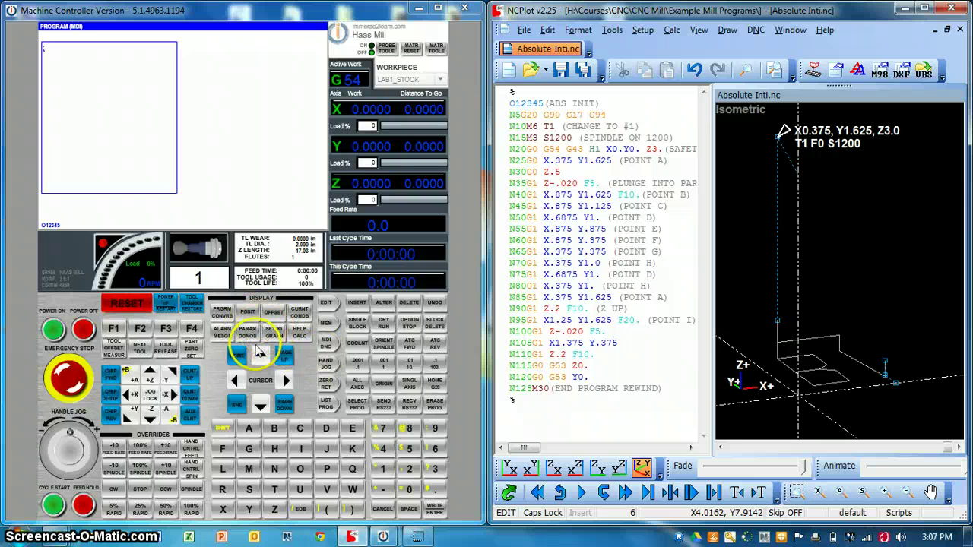
On the Haas simulator, press EDIT, MEM, then CURNT COMDS to display program O12345
{"action": "left_click", "coordinate": [275, 335]}
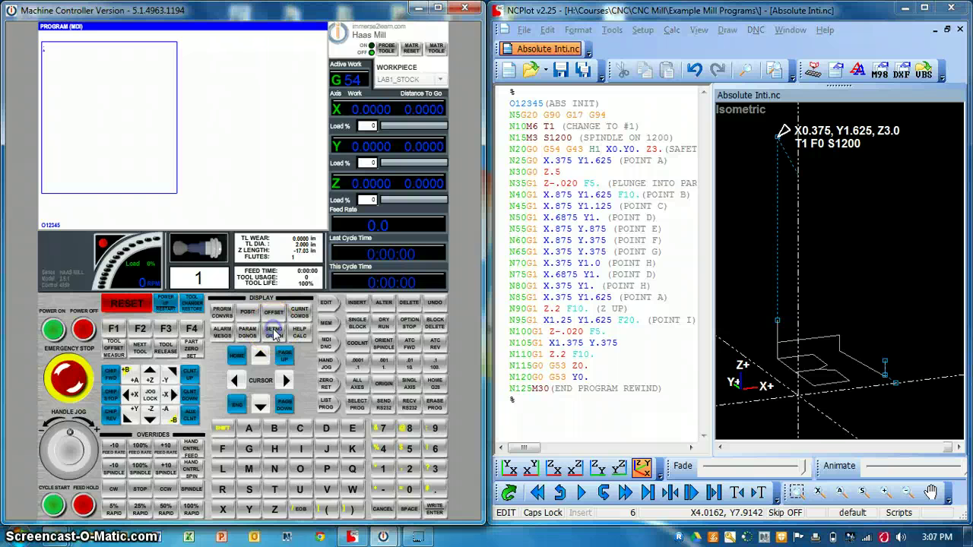
{"action": "left_click", "coordinate": [326, 302]}
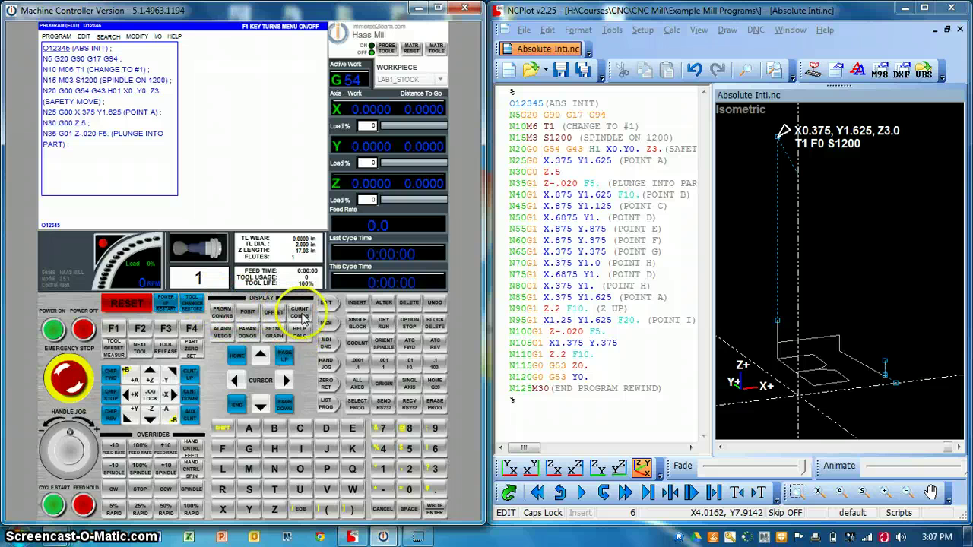
{"action": "left_click", "coordinate": [274, 331]}
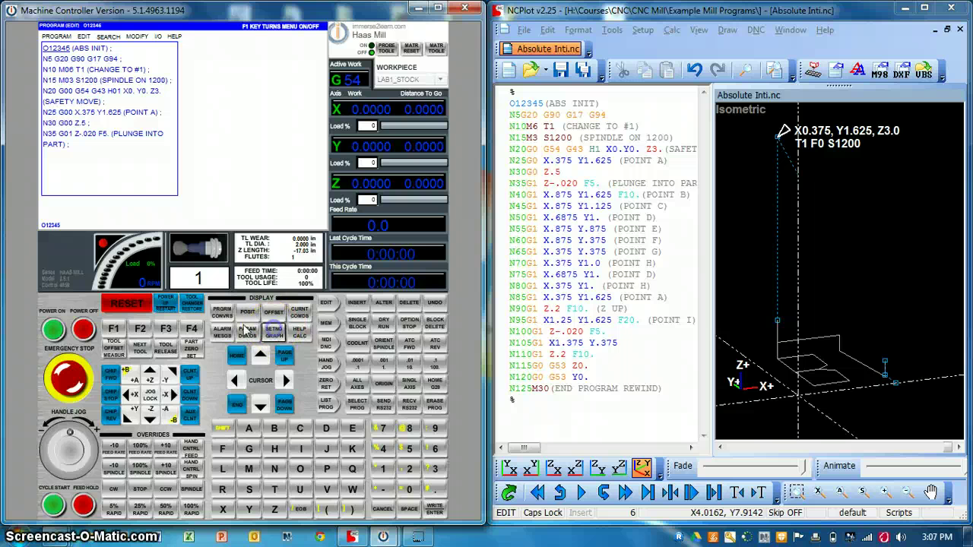
{"action": "left_click", "coordinate": [325, 324]}
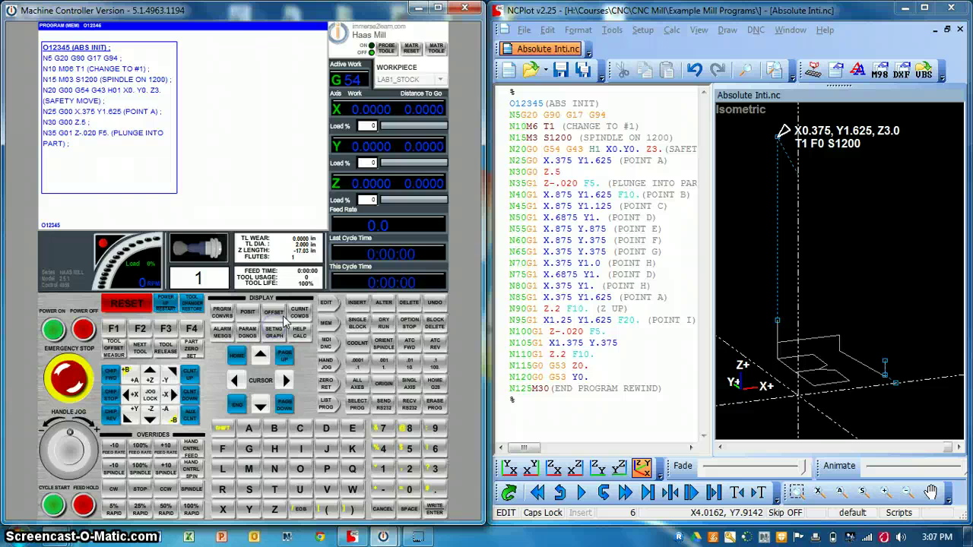
{"action": "left_click", "coordinate": [288, 315]}
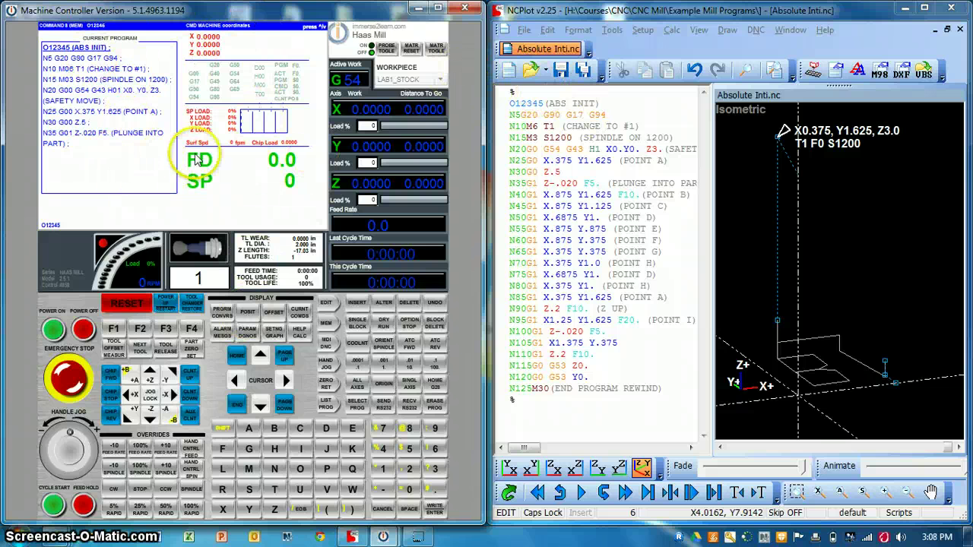
Open NCPlot's DNC > Comm Setup RS232 settings, then minimize NCPlot
{"action": "left_click", "coordinate": [645, 33]}
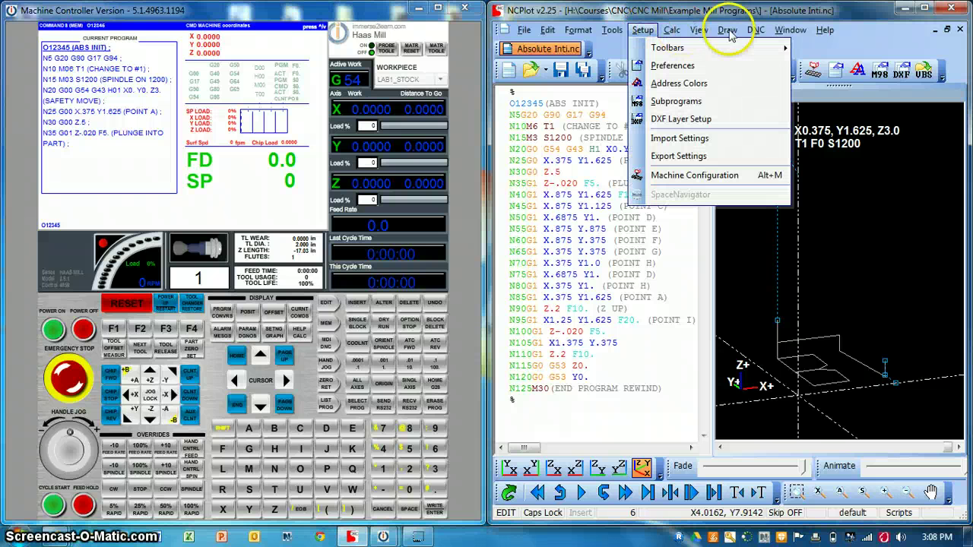
{"action": "mouse_move", "coordinate": [761, 30]}
{"action": "left_click", "coordinate": [777, 139]}
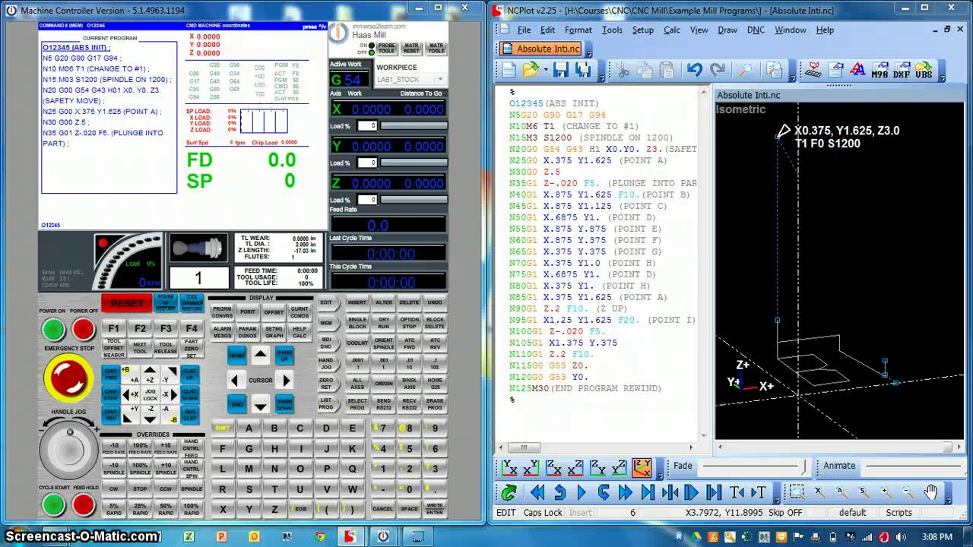
{"action": "left_click", "coordinate": [905, 7]}
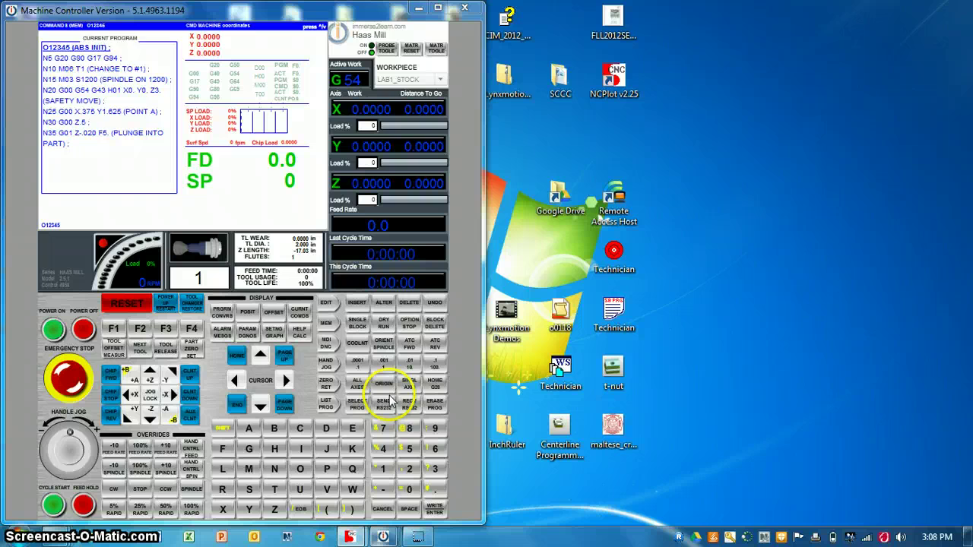
Minimize the controller, move the RS232 setup dialog right, and view HAAS Transmit settings (software handshaking, wait for XON)
{"action": "left_click", "coordinate": [418, 7]}
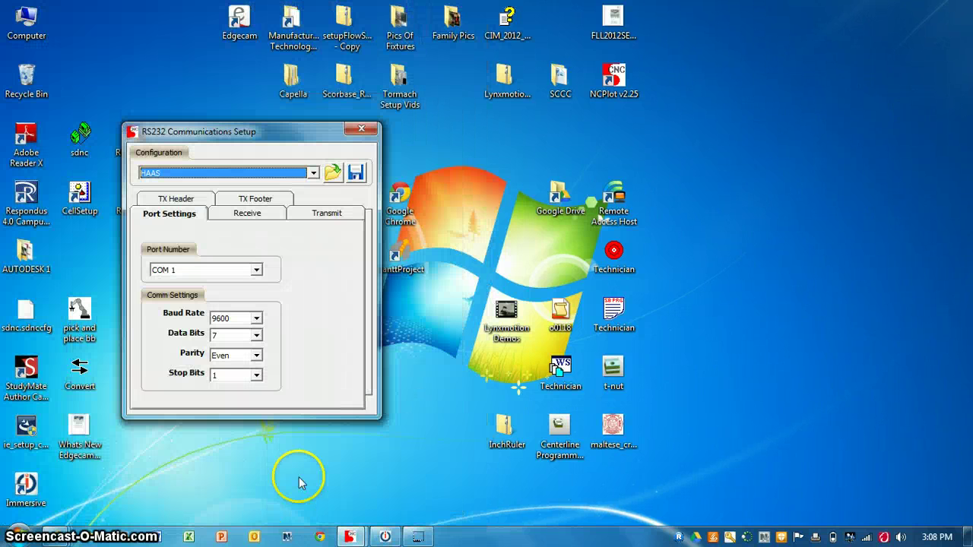
{"action": "left_click_drag", "start_coordinate": [291, 122], "coordinate": [665, 39]}
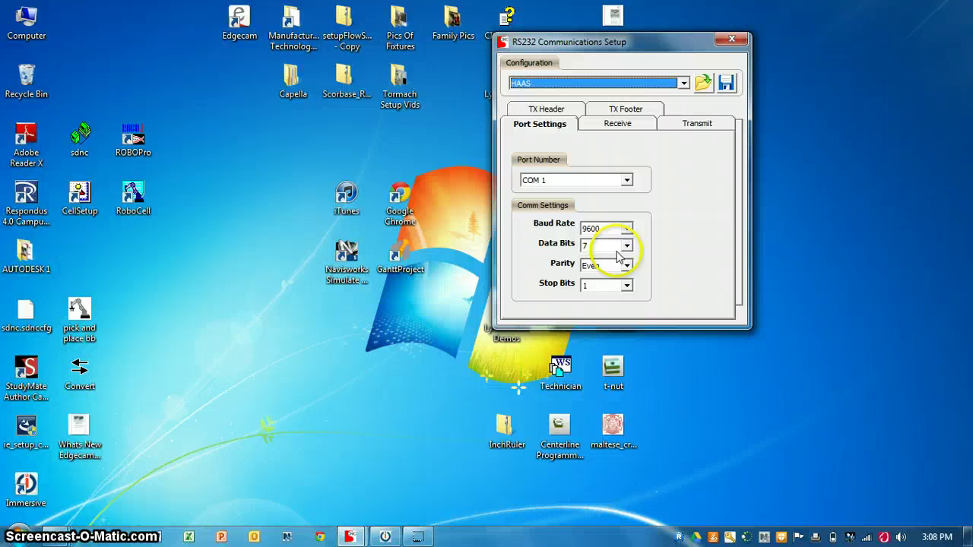
{"action": "left_click", "coordinate": [688, 126]}
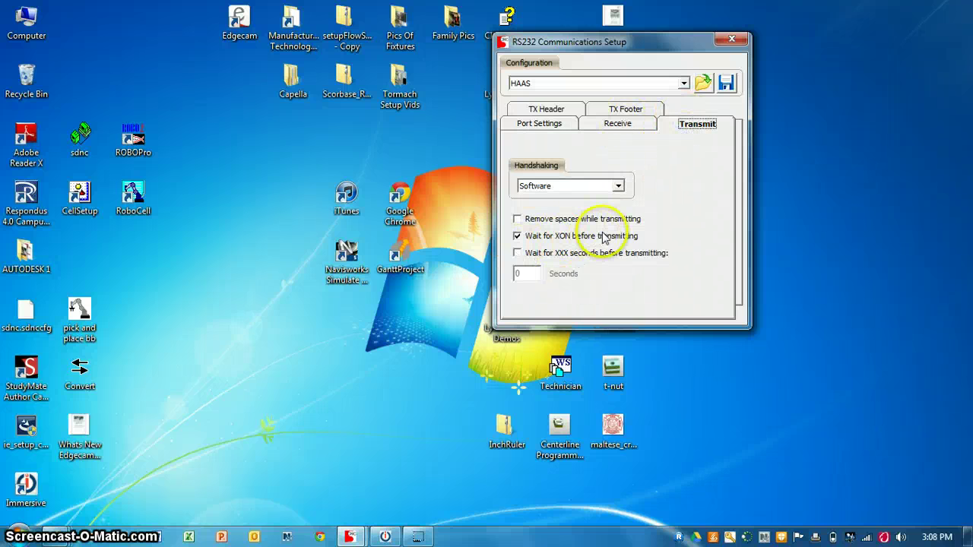